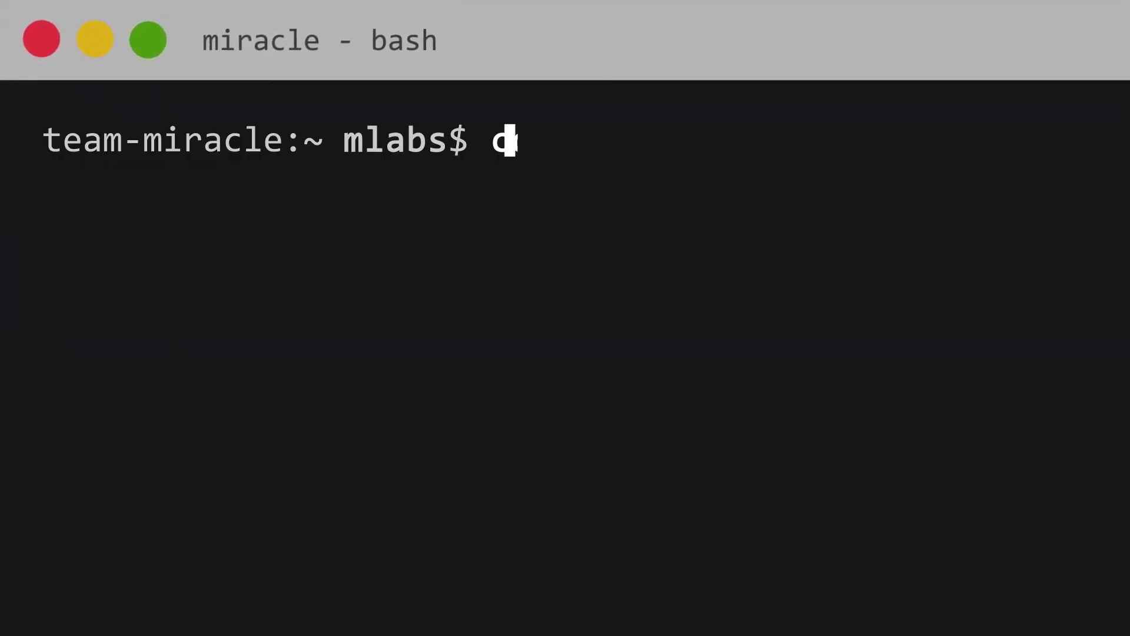
pyautogui.write('d innovation')
pyautogui.press('Return')
pyautogui.write('start')
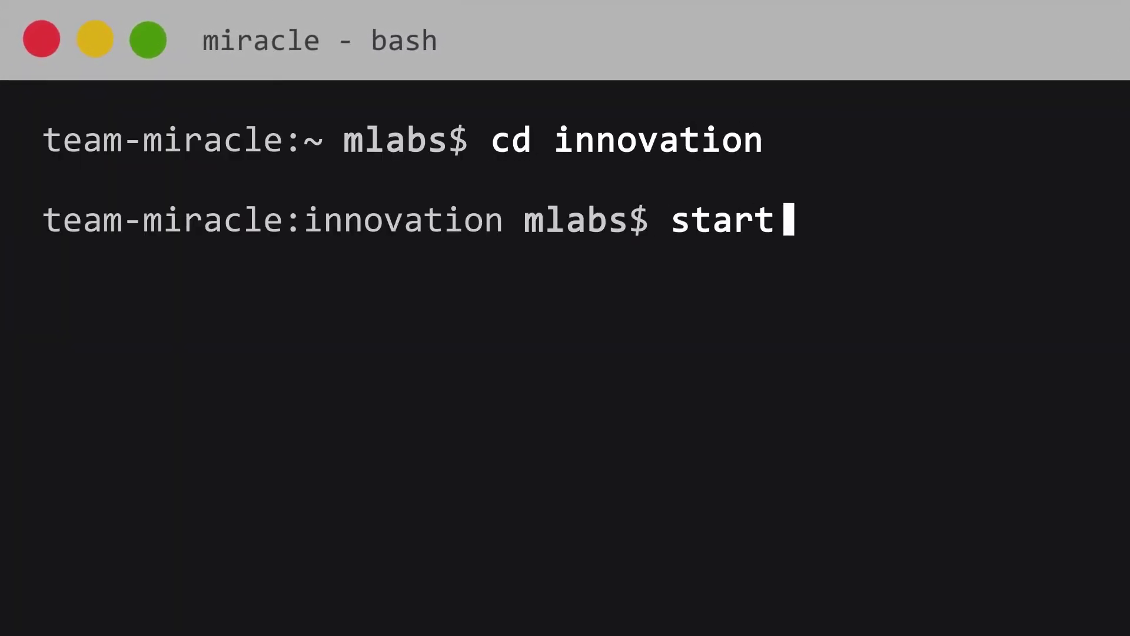
pyautogui.write(' TheLaboratory')
pyautogui.press('Return')
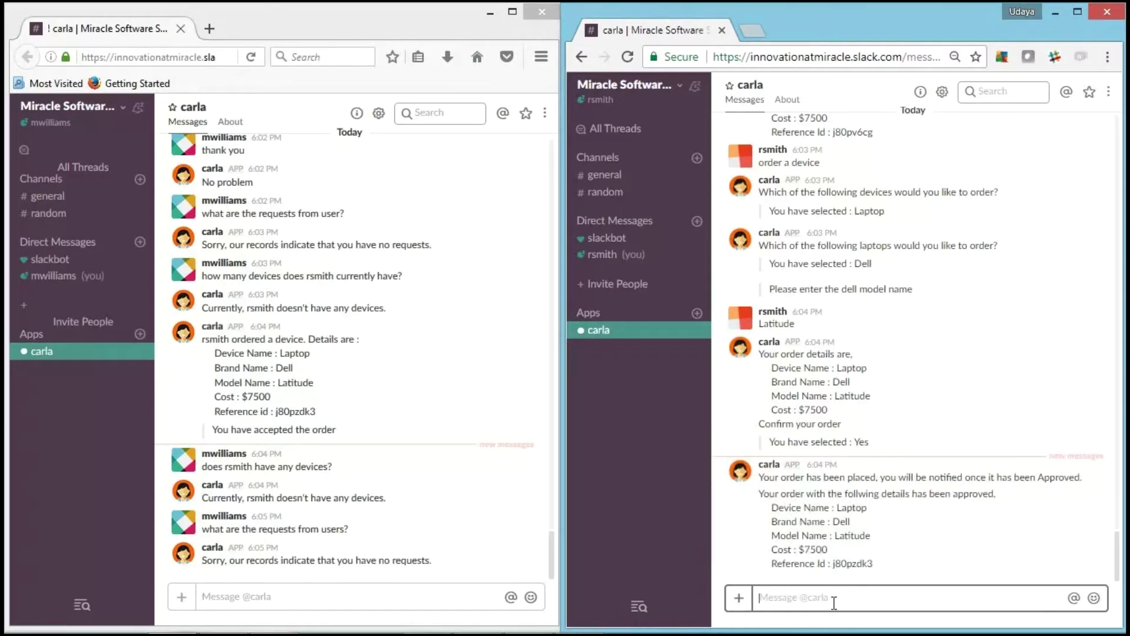
# Greet the carla bot with "Hi" in the employee's chat and ask it "what can you do"
pyautogui.write('Hi')
pyautogui.press('Return')
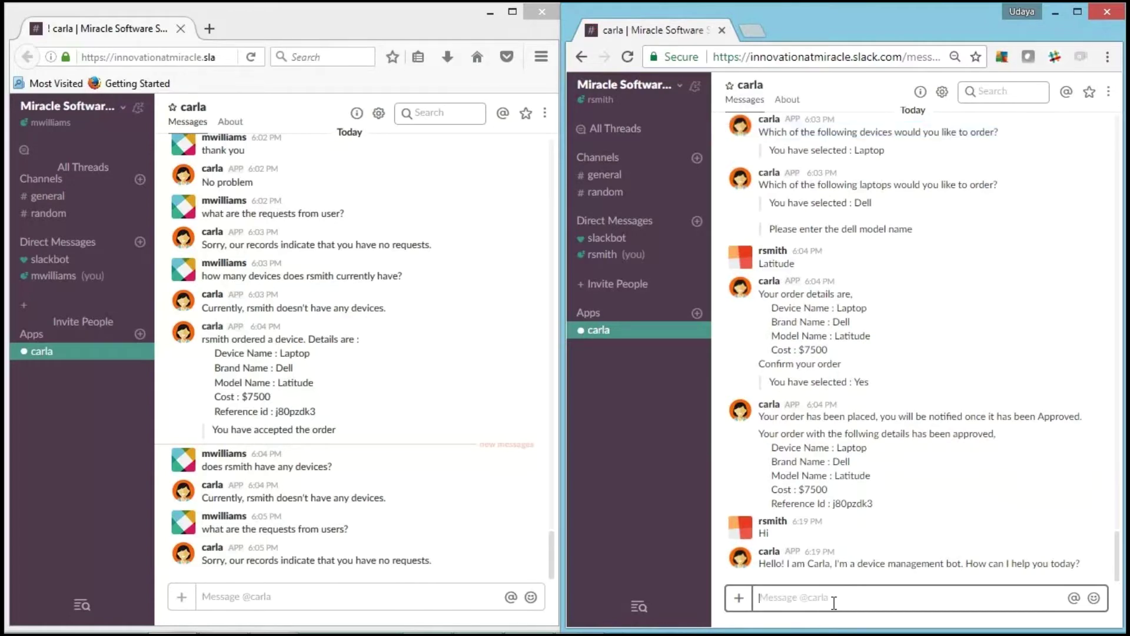
pyautogui.write('what')
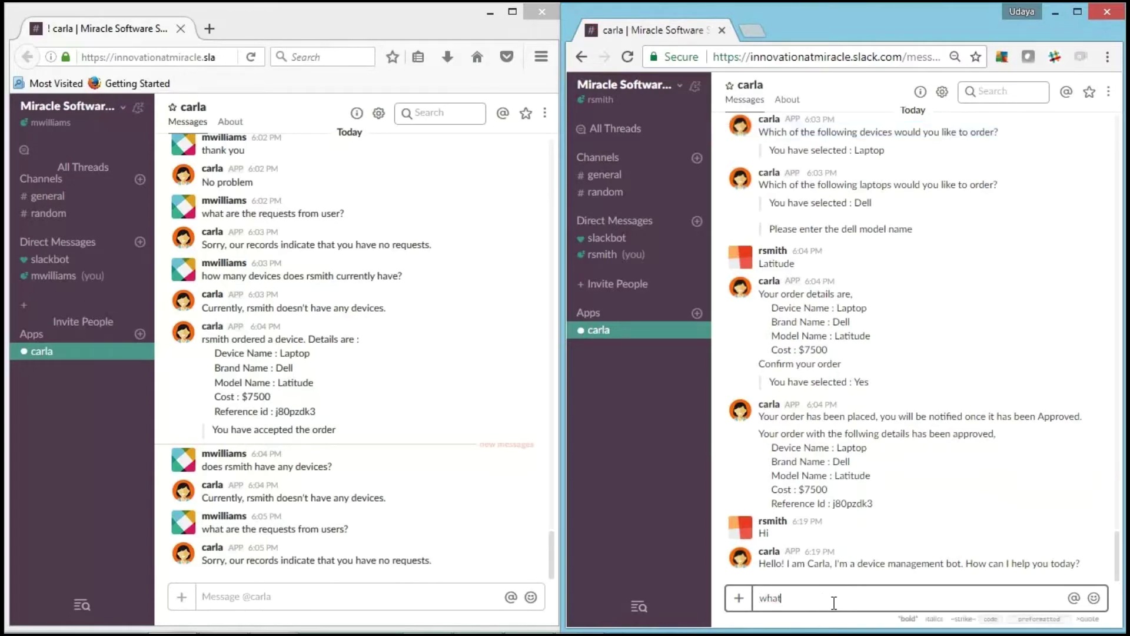
pyautogui.write(' can you do')
pyautogui.press('Return')
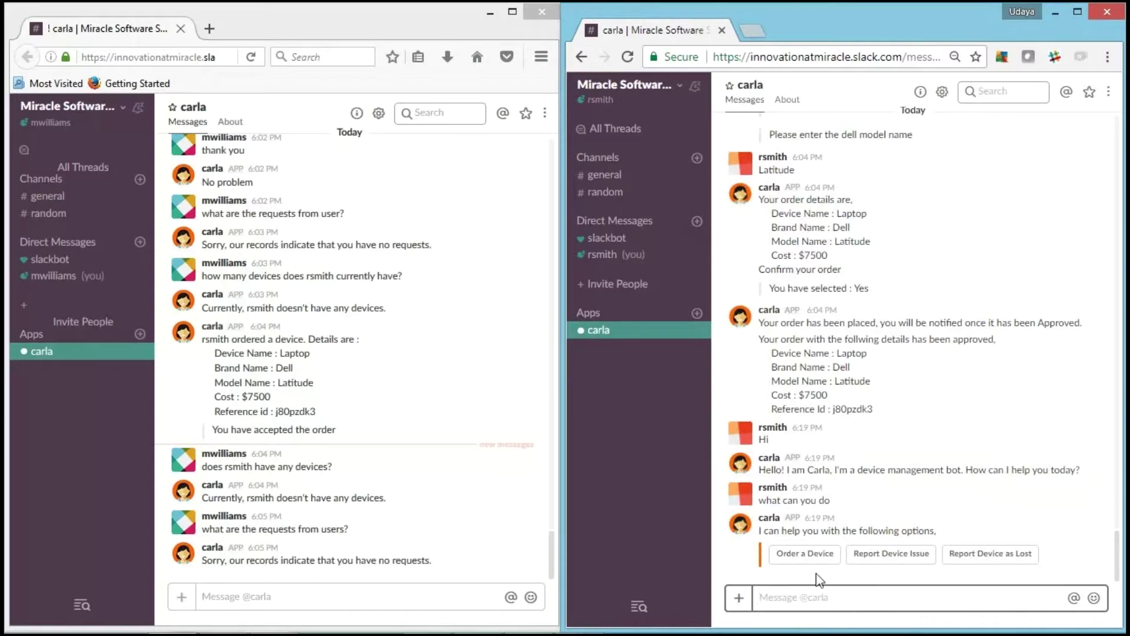
# Start a device order with carla for a Dell Latitude laptop and decline the order confirmation
pyautogui.click(800, 556)
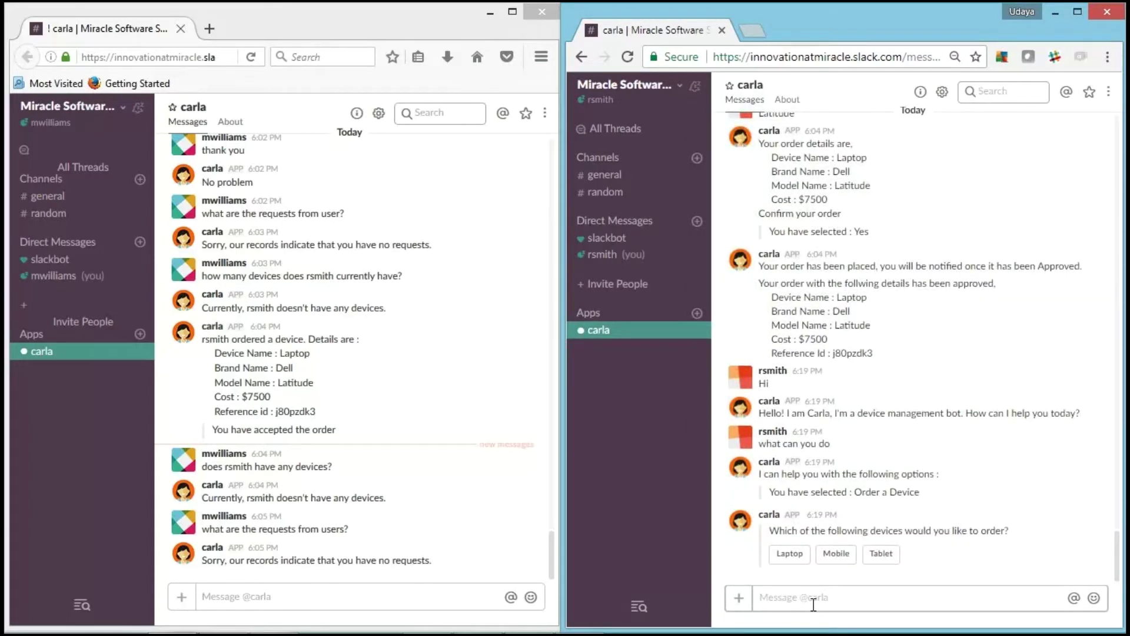
pyautogui.click(785, 560)
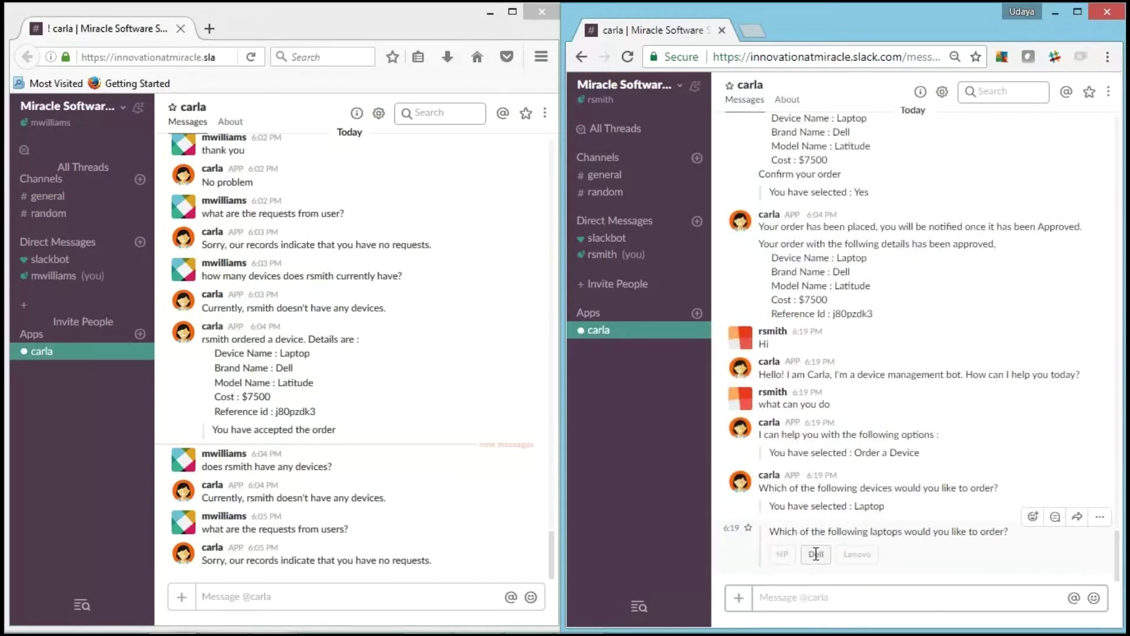
pyautogui.click(816, 597)
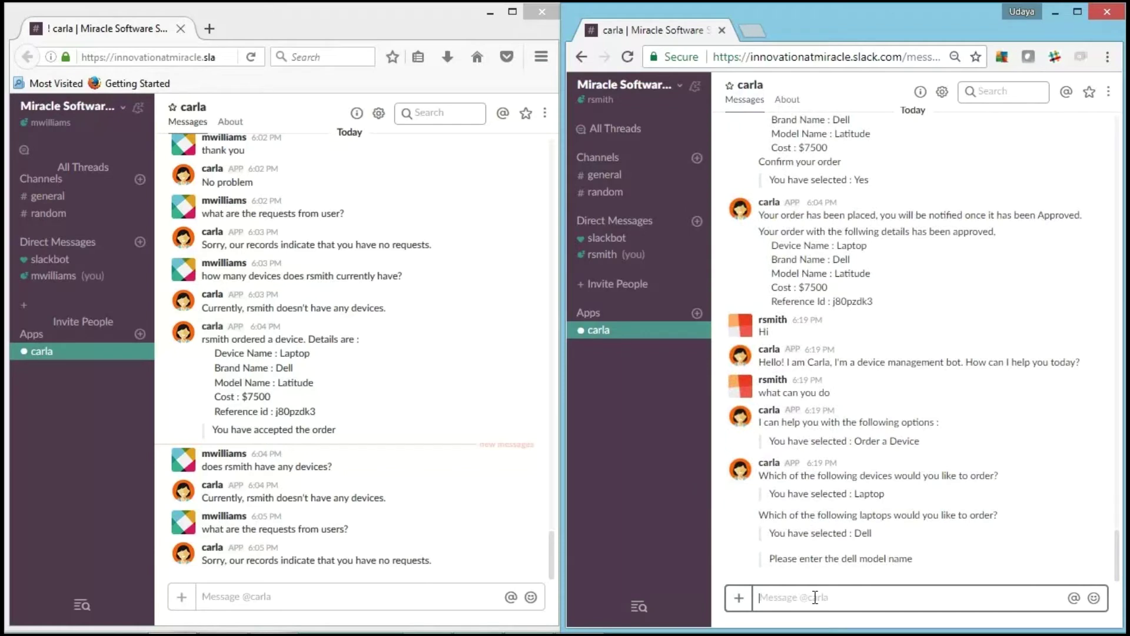
pyautogui.write('Latitude')
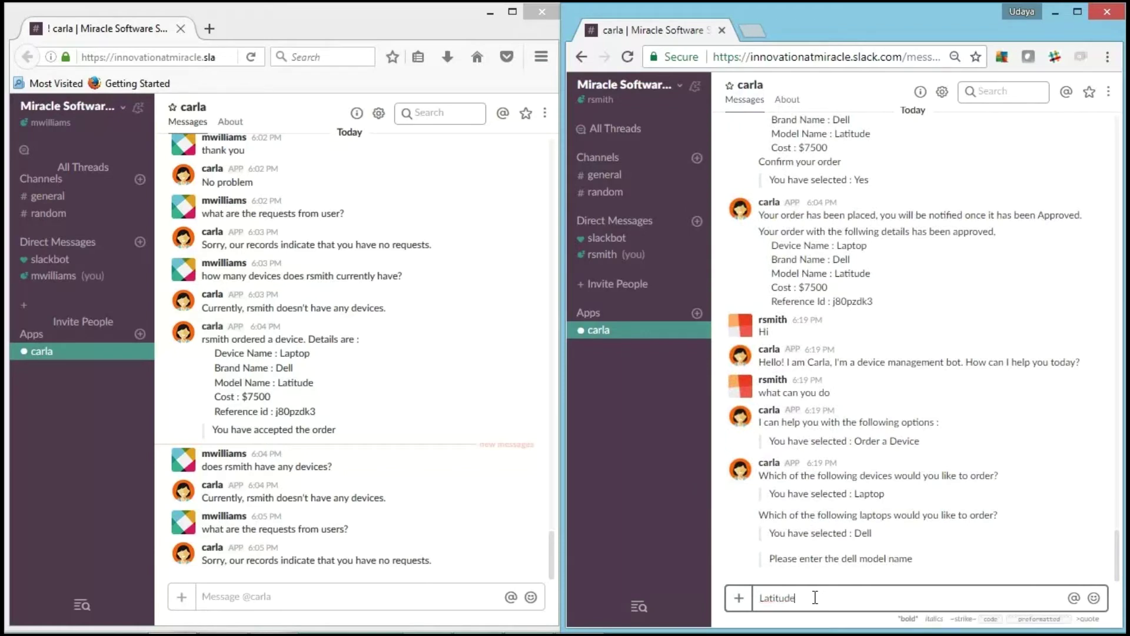
pyautogui.press('Return')
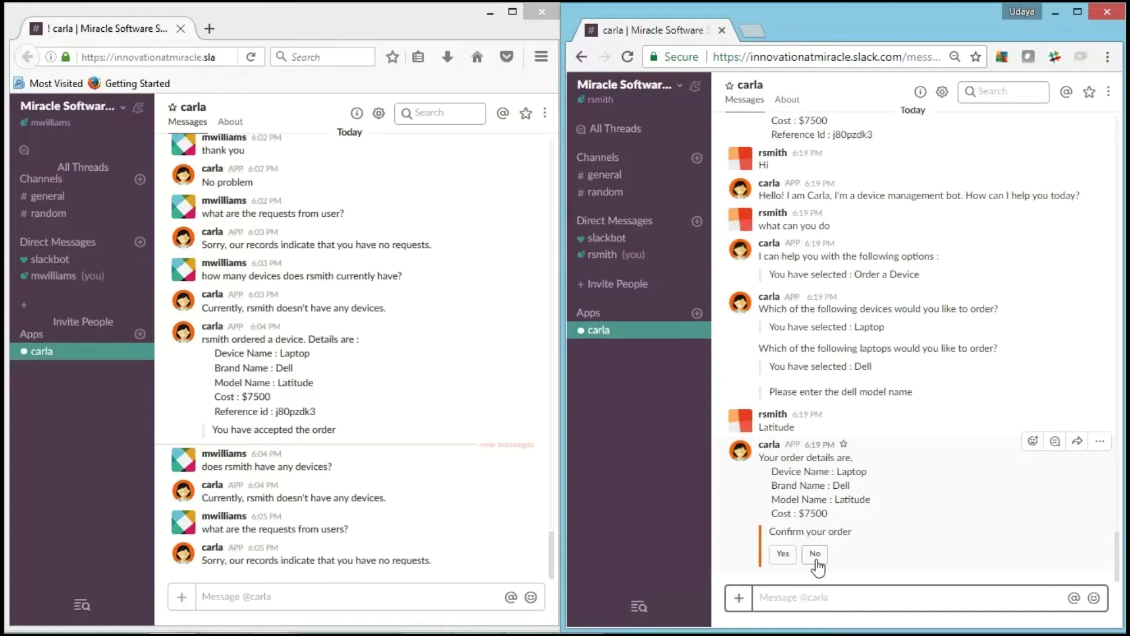
pyautogui.click(815, 555)
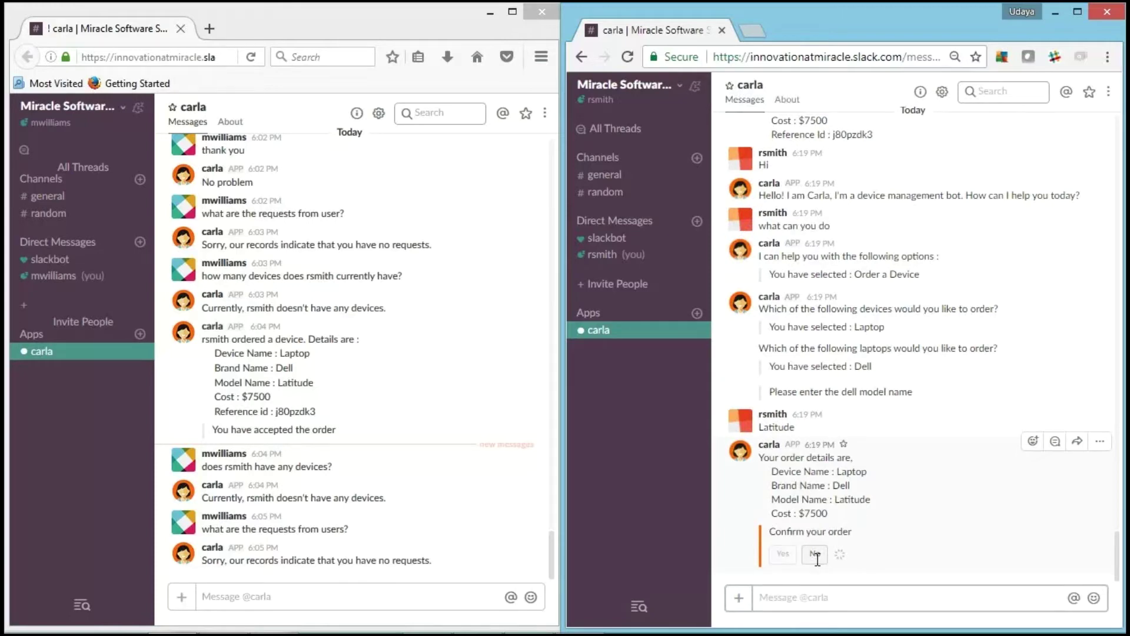
# Send carla "I want to order a device" and choose a Dell laptop from the offered options
pyautogui.click(822, 599)
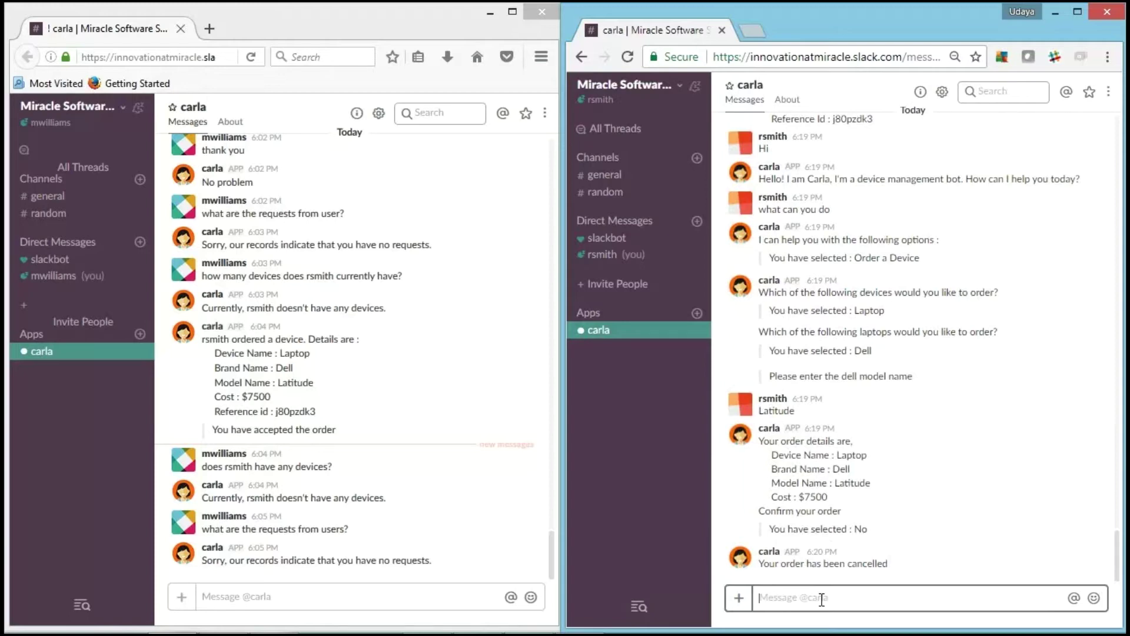
pyautogui.write('I want')
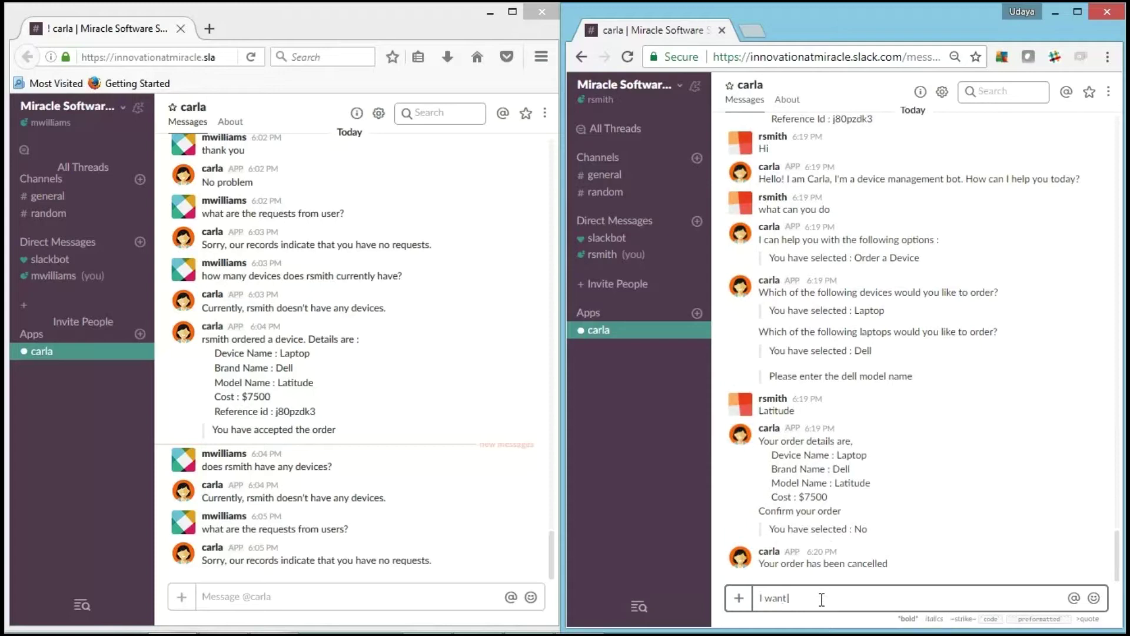
pyautogui.write(' to order a device')
pyautogui.press('Return')
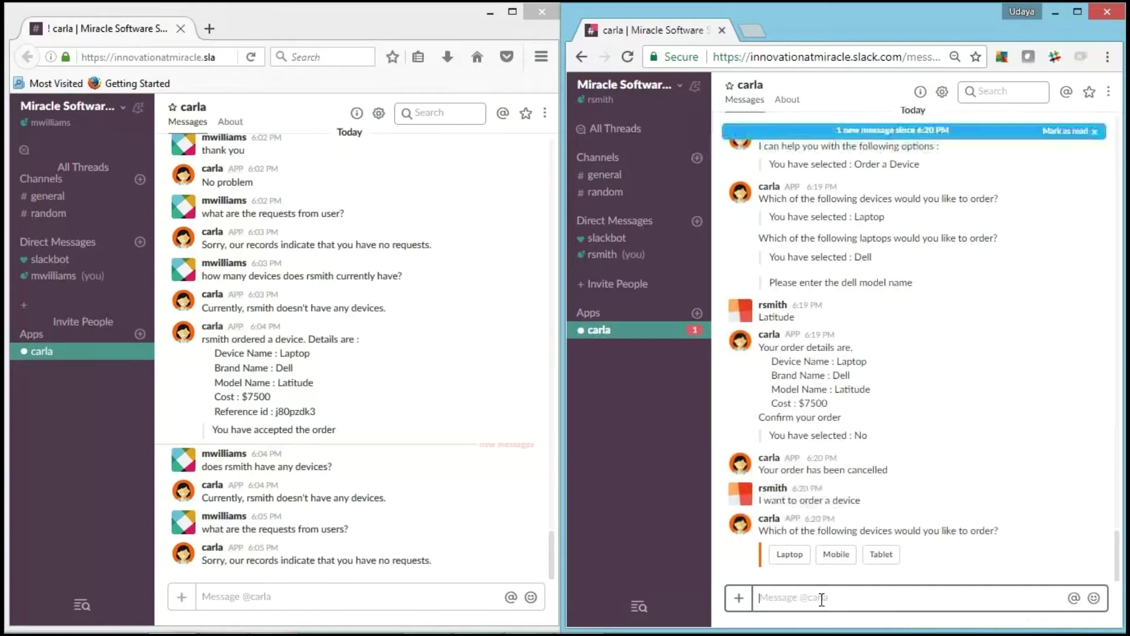
pyautogui.click(789, 554)
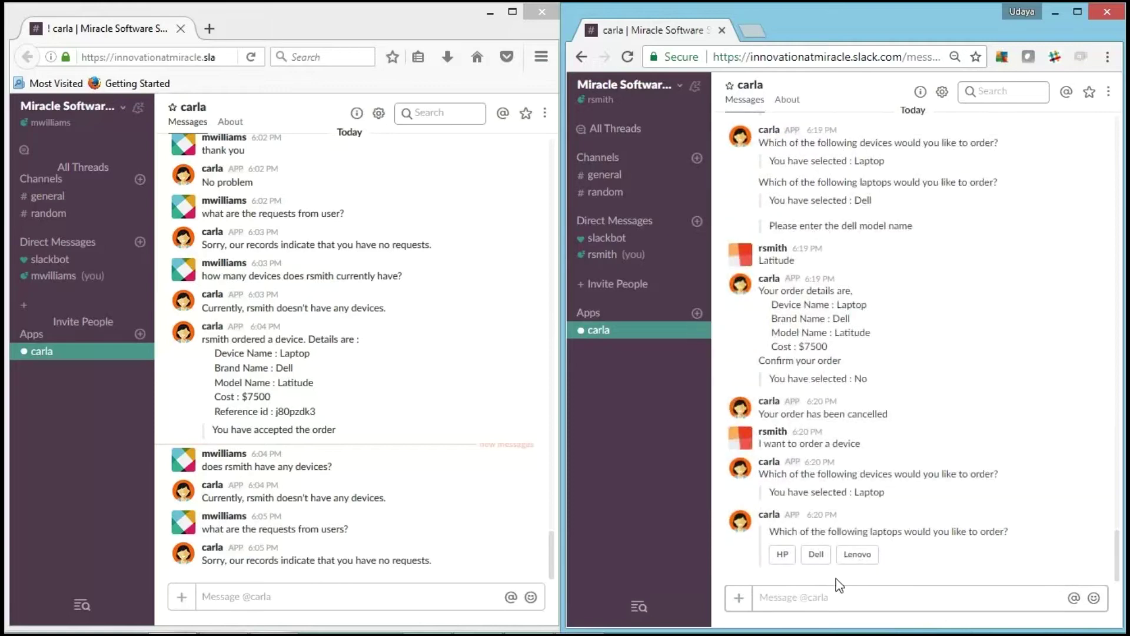
pyautogui.click(816, 555)
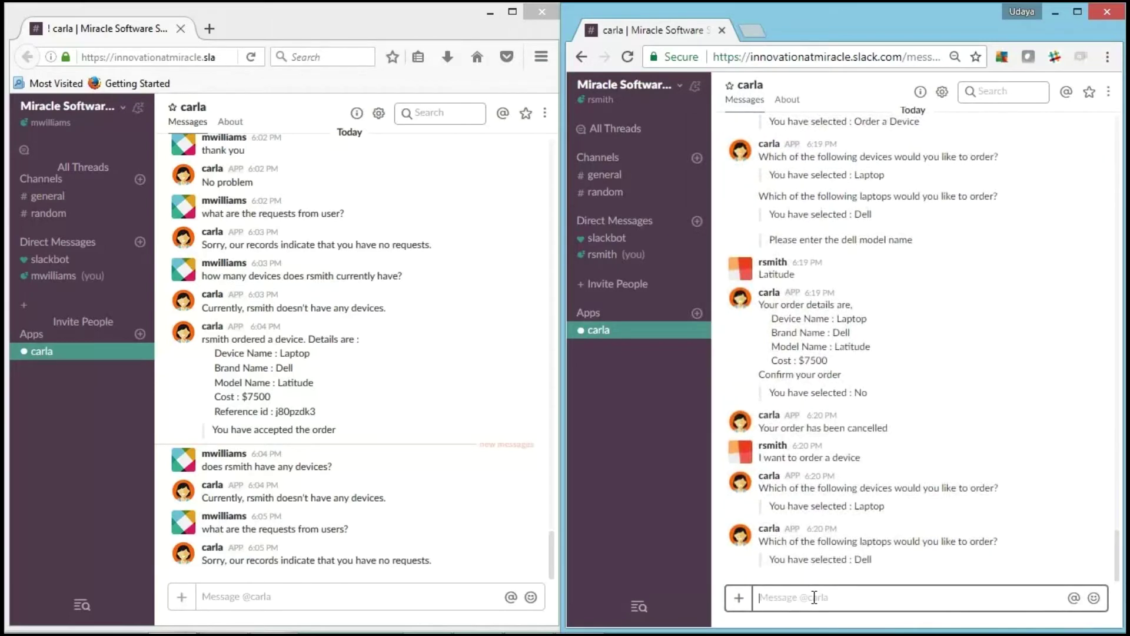
# Give Latitude as the Dell model name and confirm the order
pyautogui.write('L')
pyautogui.press('BackSpace')
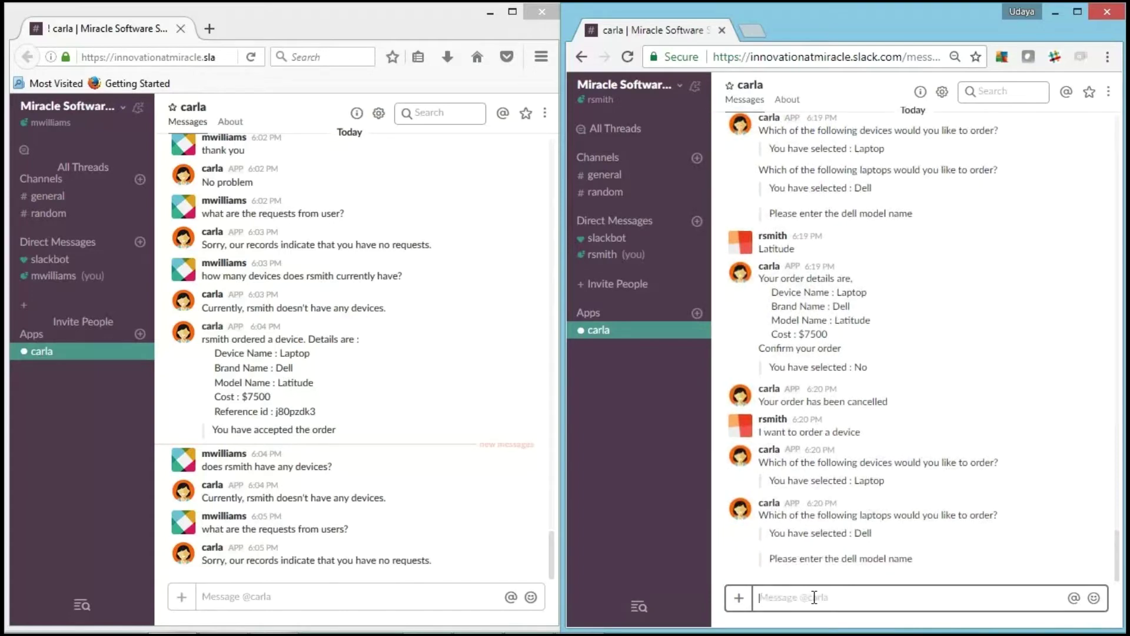
pyautogui.write('Latitude')
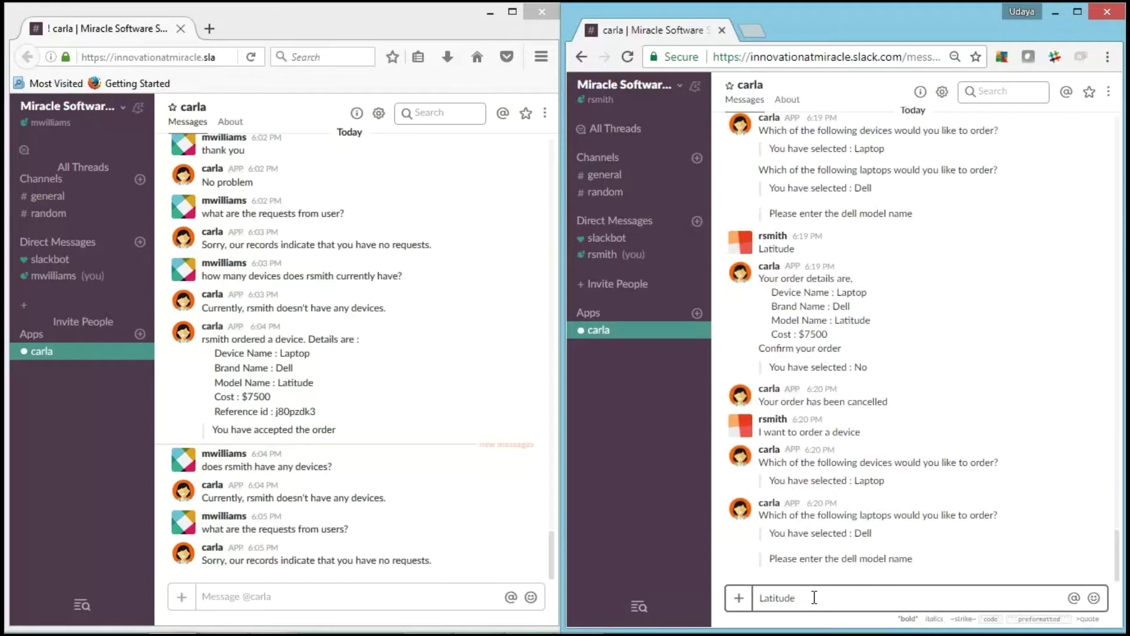
pyautogui.press('Return')
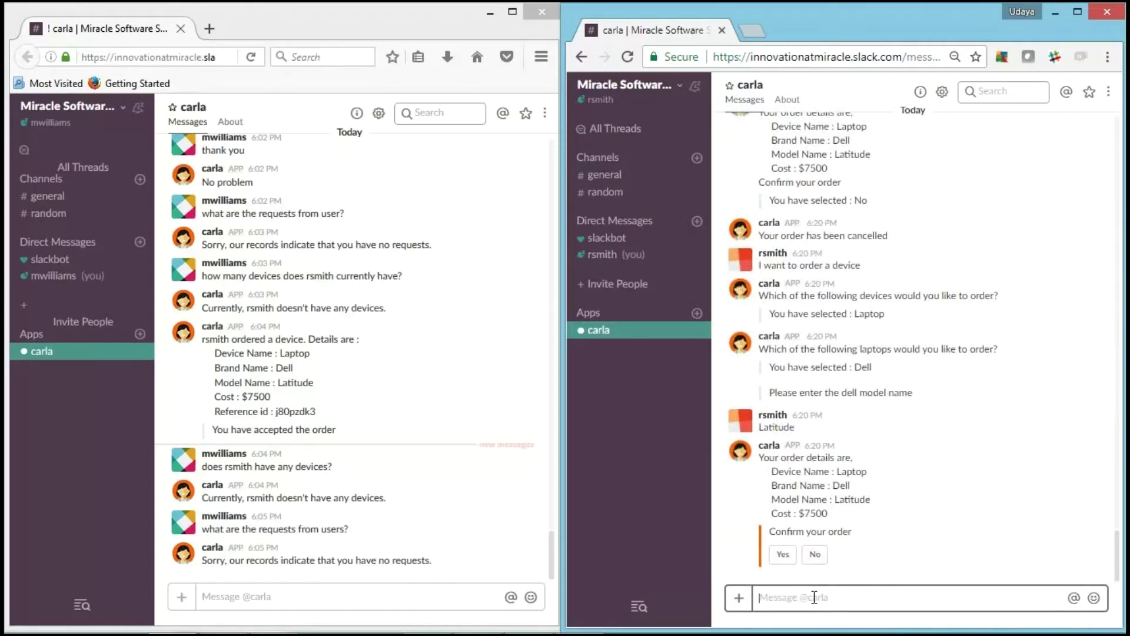
pyautogui.click(785, 556)
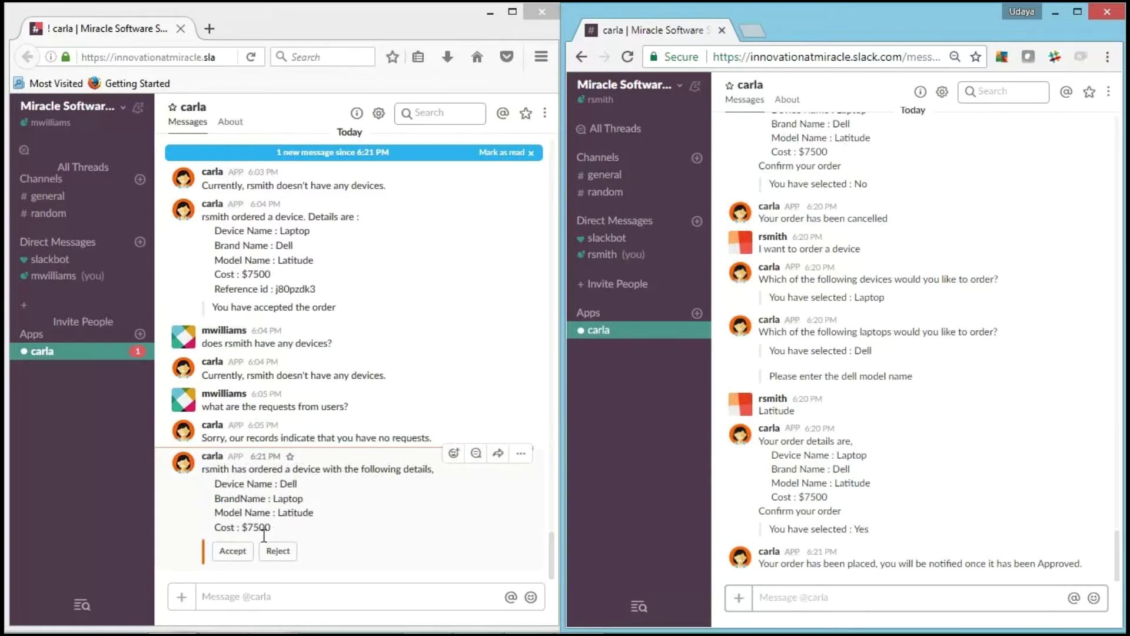
# In the approver's chat, ask carla how many devices the requesting employee has and accept the pending Dell Latitude order
pyautogui.click(307, 593)
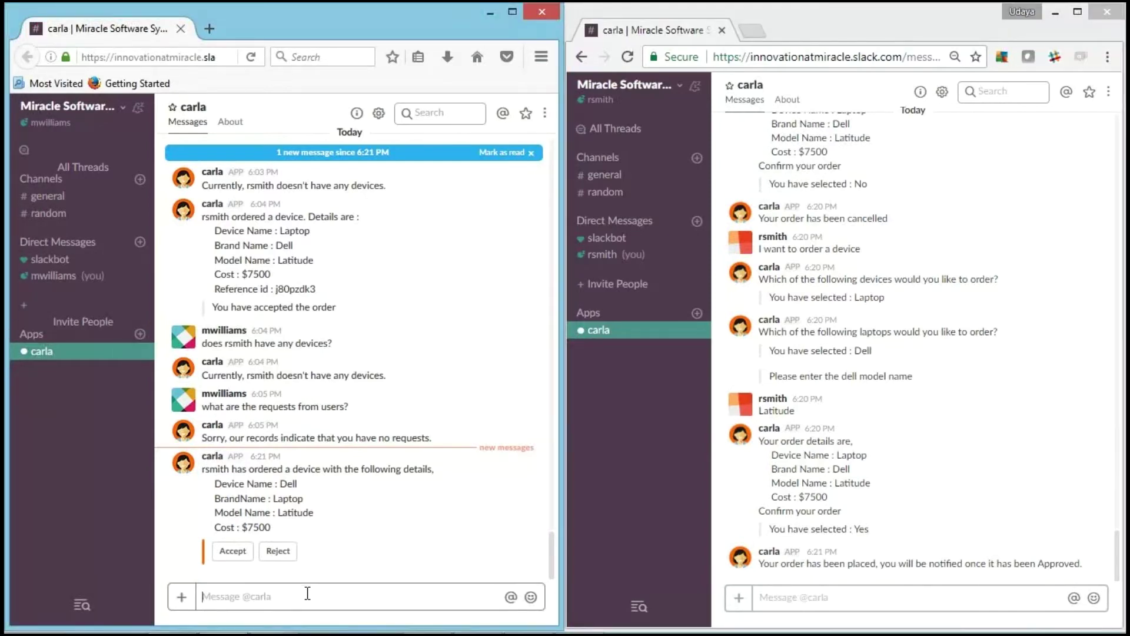
pyautogui.write('how many devic')
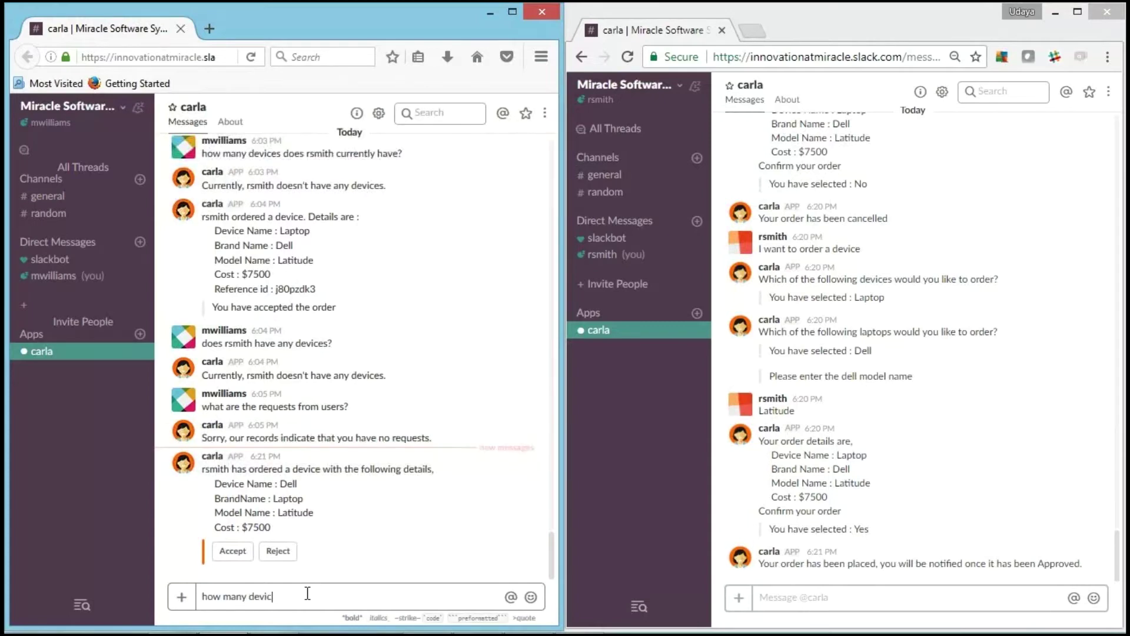
pyautogui.write('es does rsmith have?')
pyautogui.press('Return')
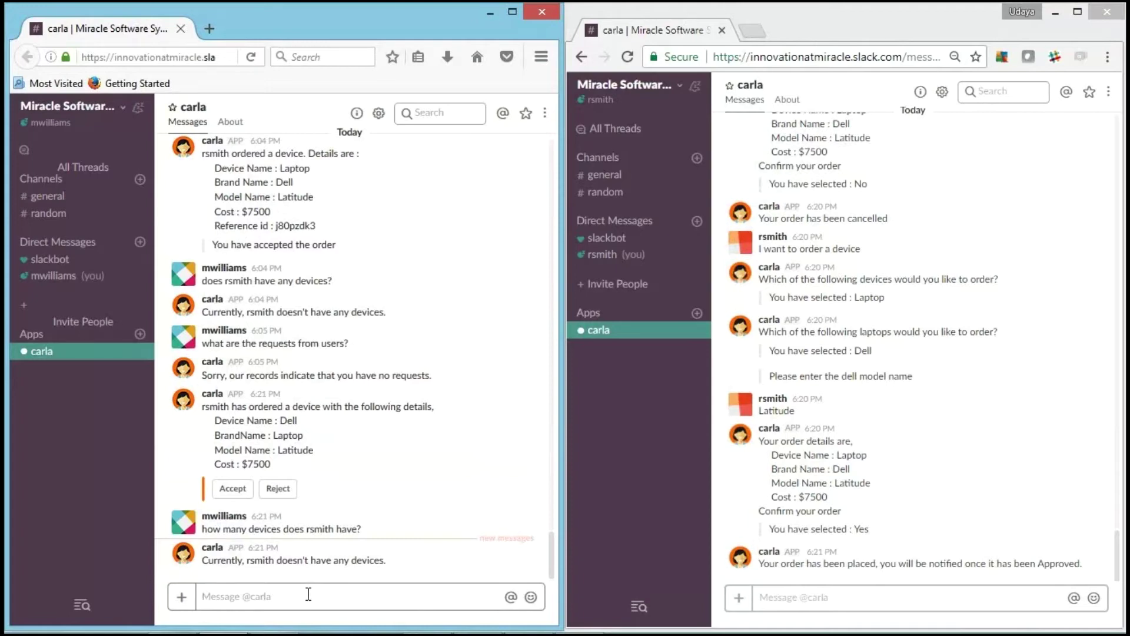
pyautogui.click(234, 490)
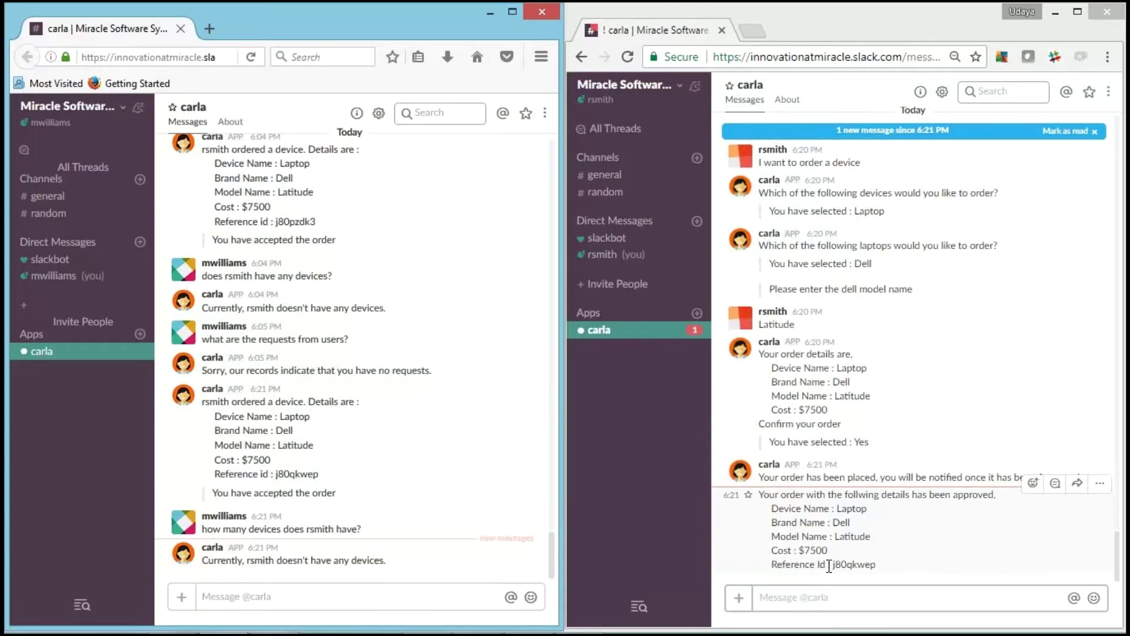
# In the employee's chat, send carla "I want to order a laptop" and choose Dell as the brand
pyautogui.click(810, 596)
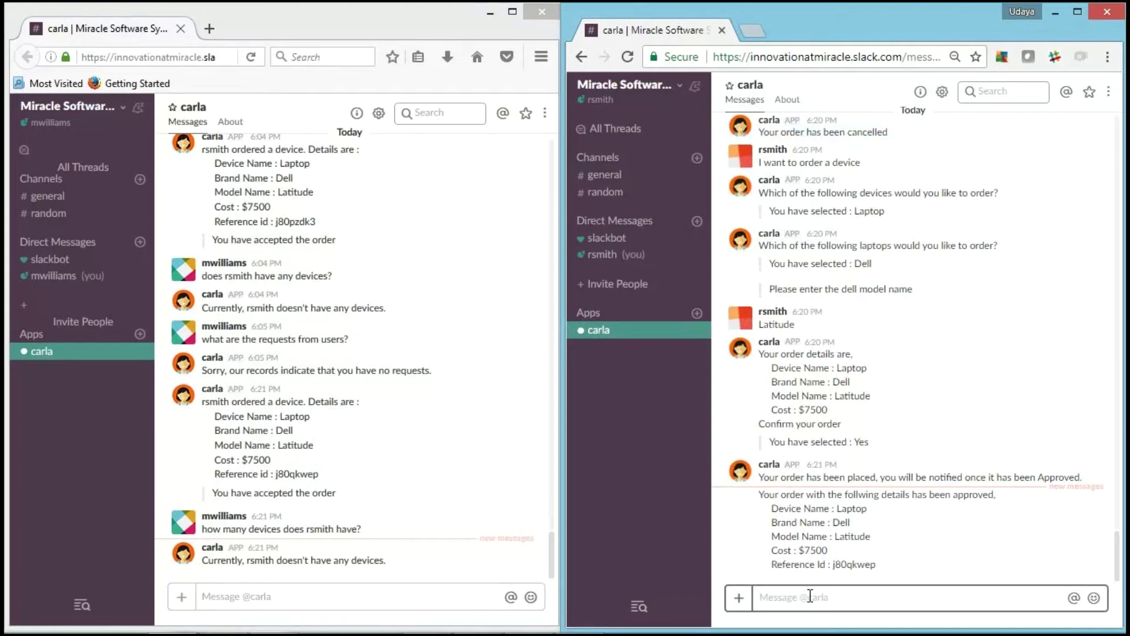
pyautogui.write('I want to')
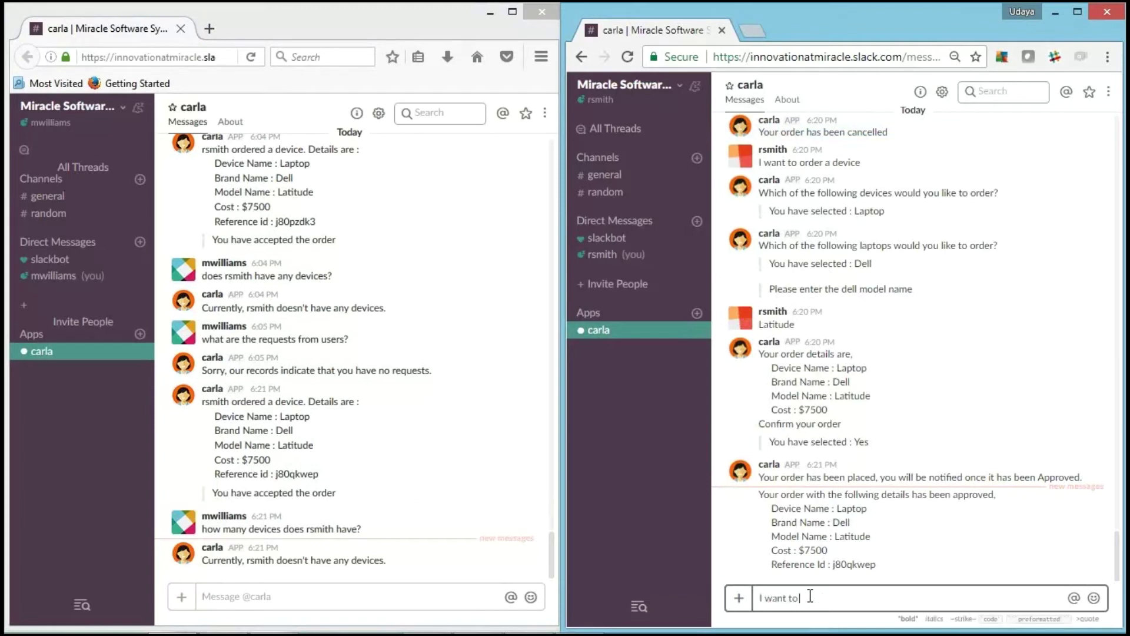
pyautogui.write(' order a laptop')
pyautogui.press('Return')
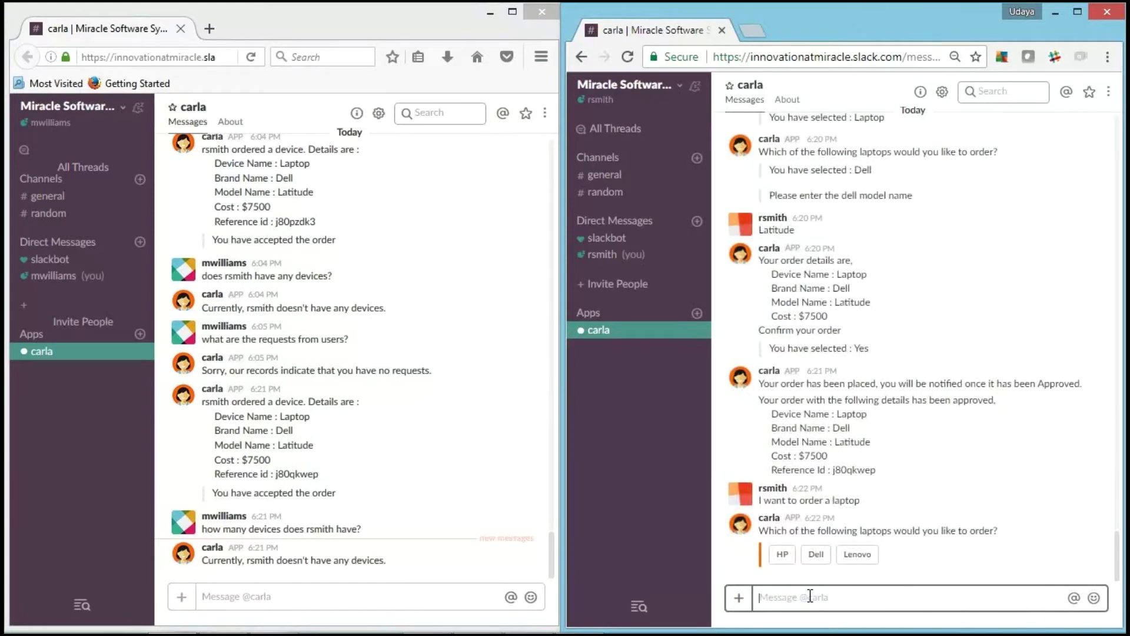
pyautogui.click(815, 556)
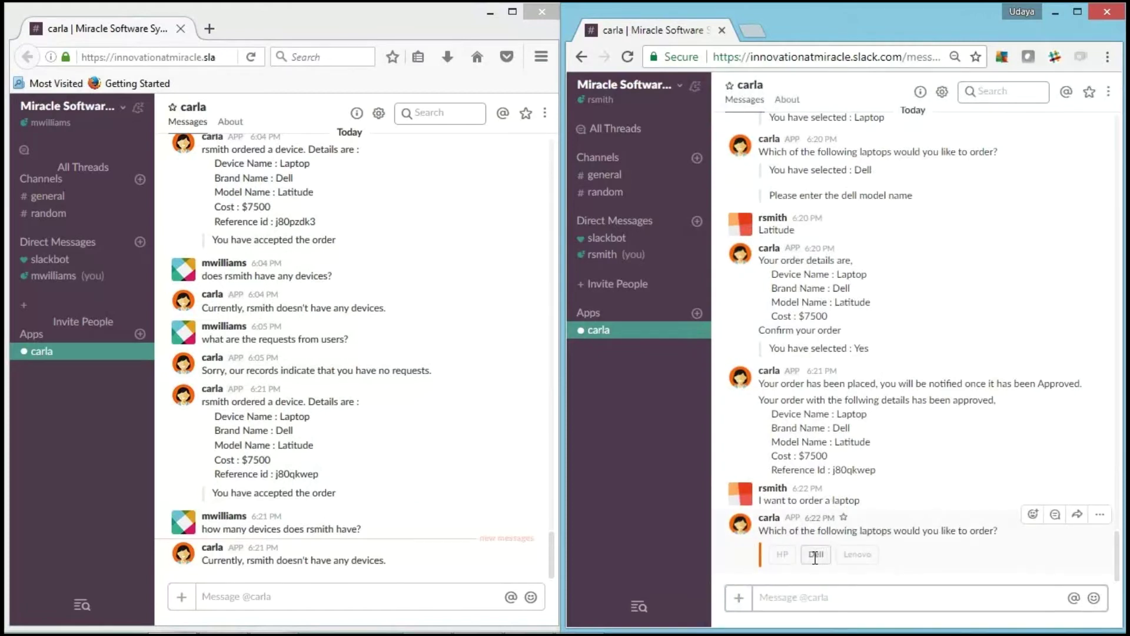
# Enter Latitude as the model for the second Dell laptop request and confirm that order
pyautogui.click(806, 598)
pyautogui.write('La')
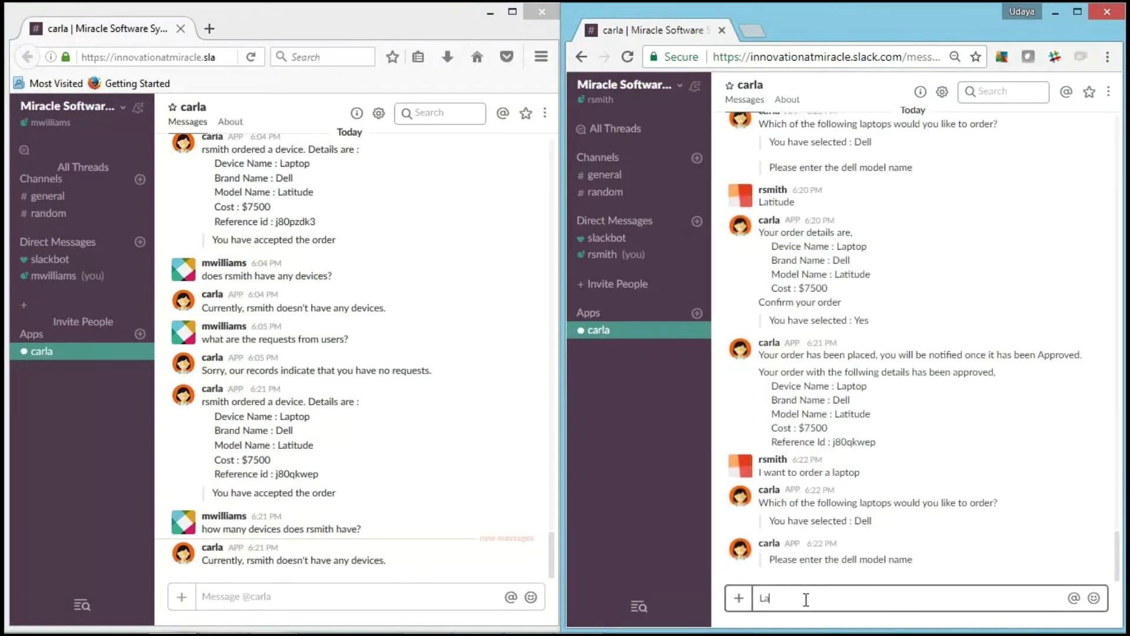
pyautogui.write('titude')
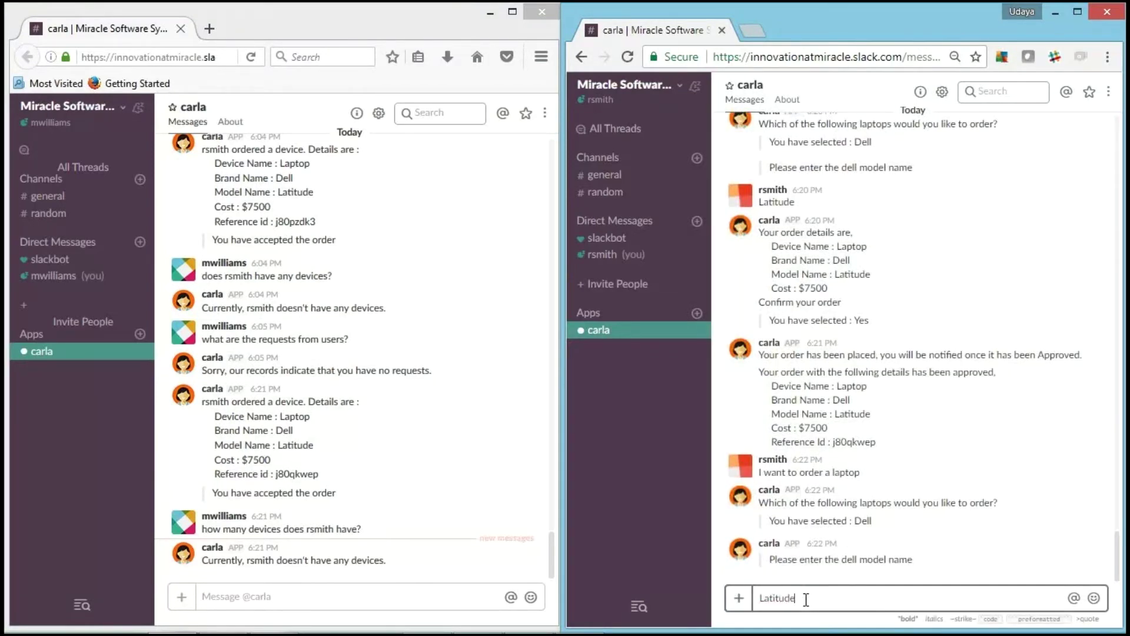
pyautogui.press('Return')
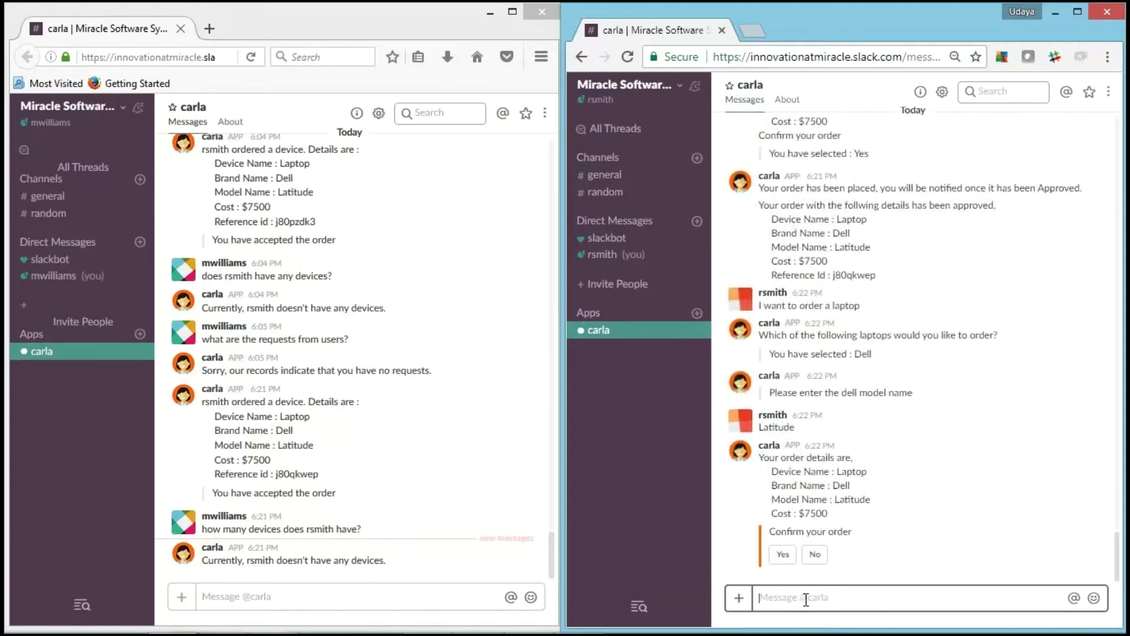
pyautogui.click(785, 556)
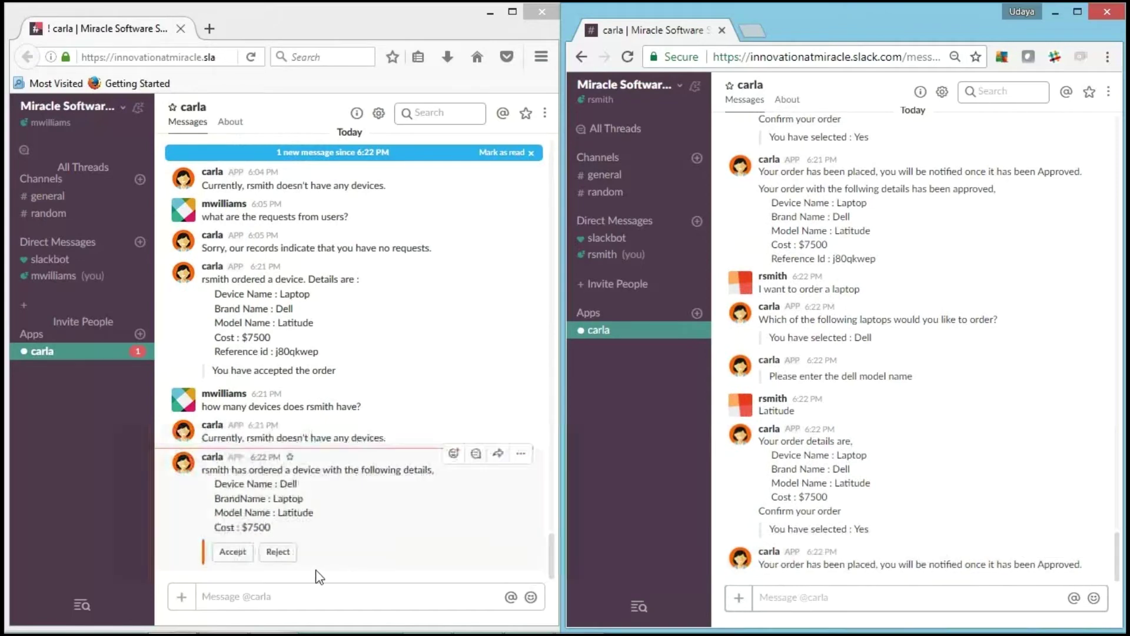
# In the approver's chat, ask carla how many devices the requesting employee has
pyautogui.click(297, 593)
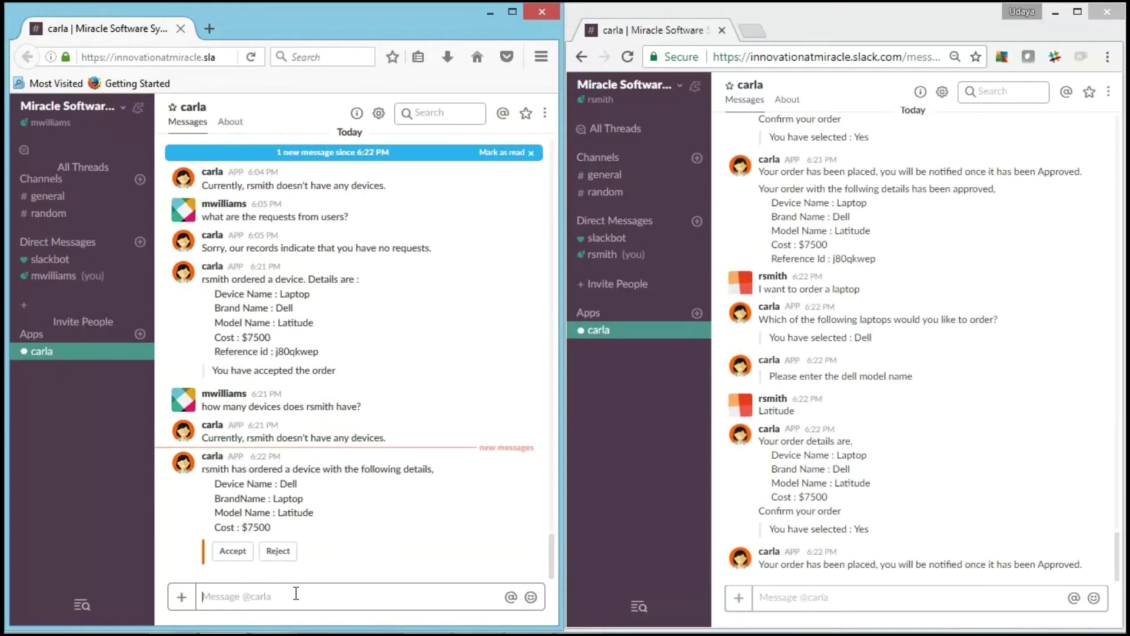
pyautogui.write('how man')
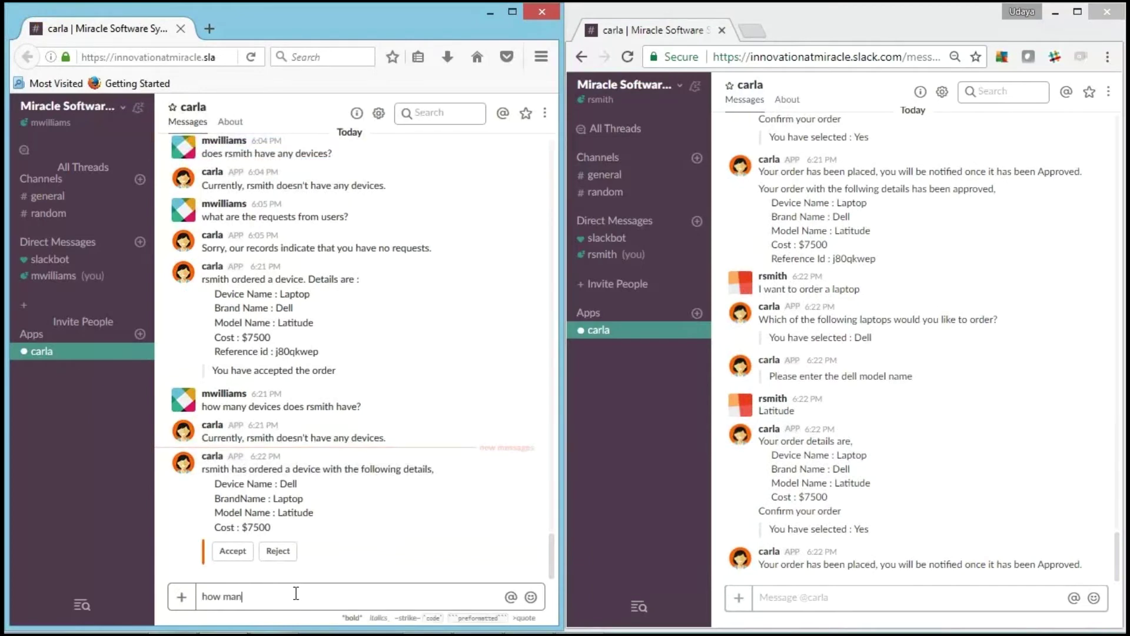
pyautogui.write('y devices doe')
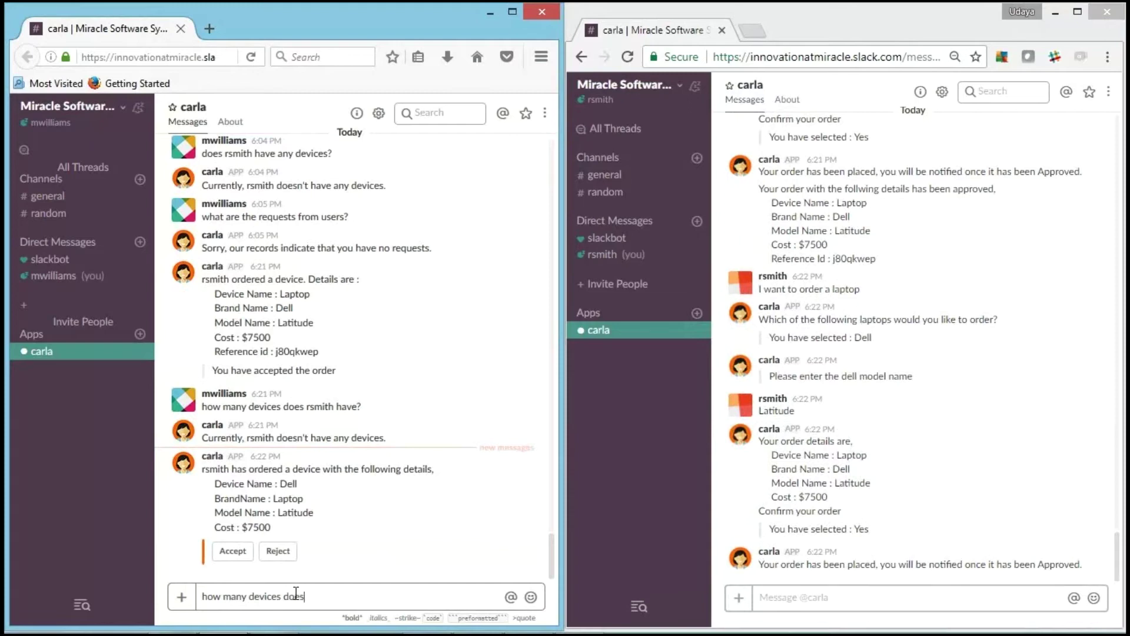
pyautogui.write('s rsmith have?')
pyautogui.press('Return')
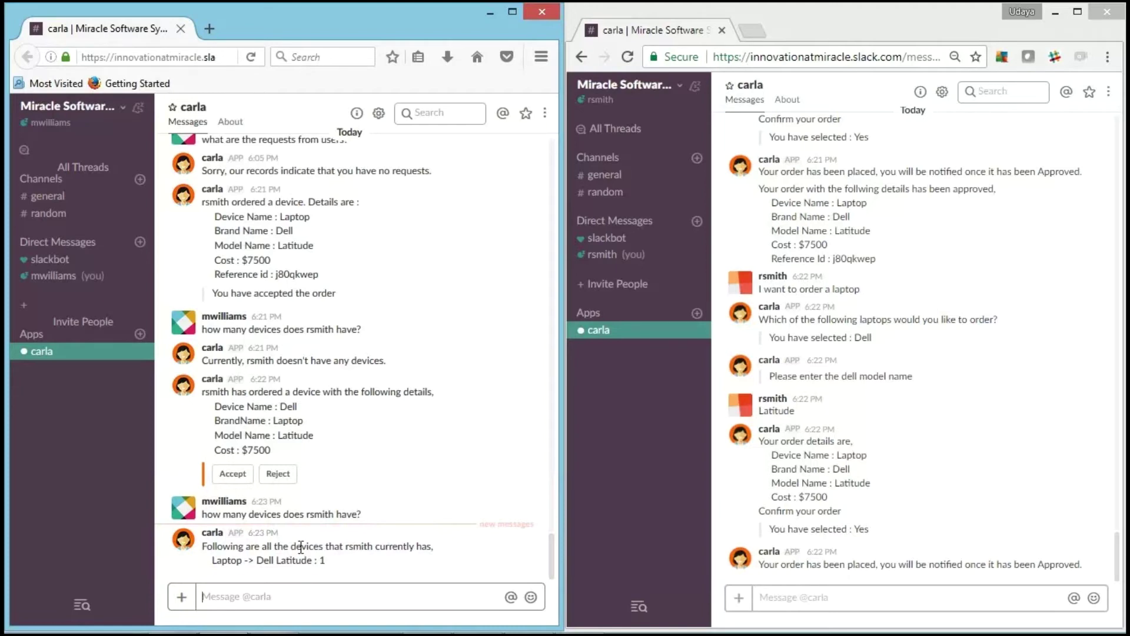
# Reject the pending Dell Latitude order, giving the reason "Laptop device already available with user, so secondary device is rejected"
pyautogui.click(281, 479)
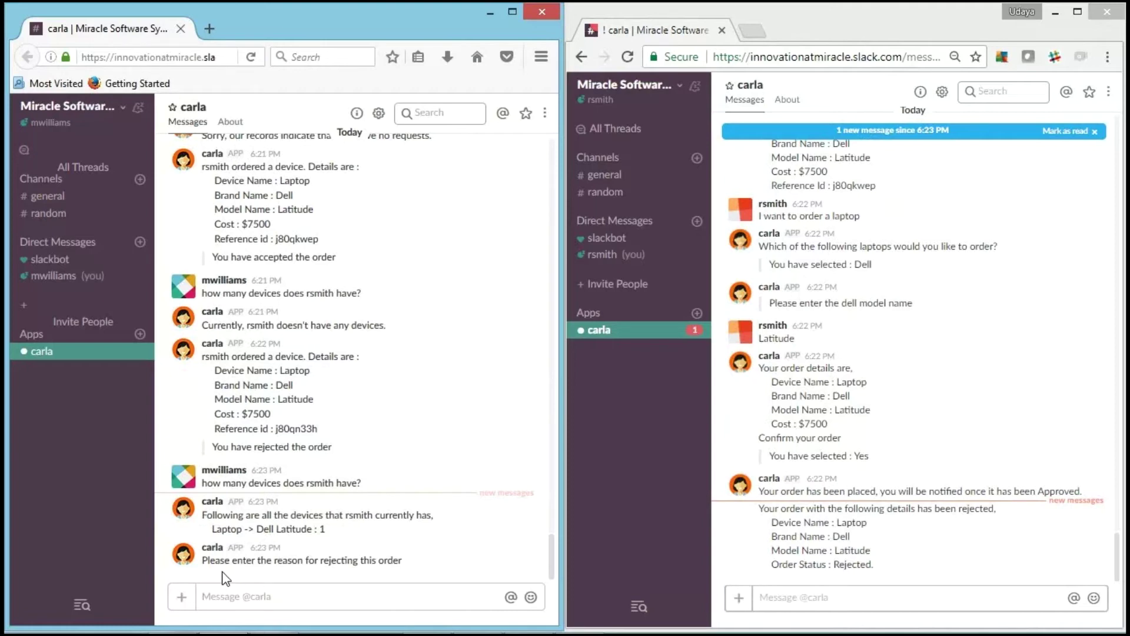
pyautogui.click(333, 599)
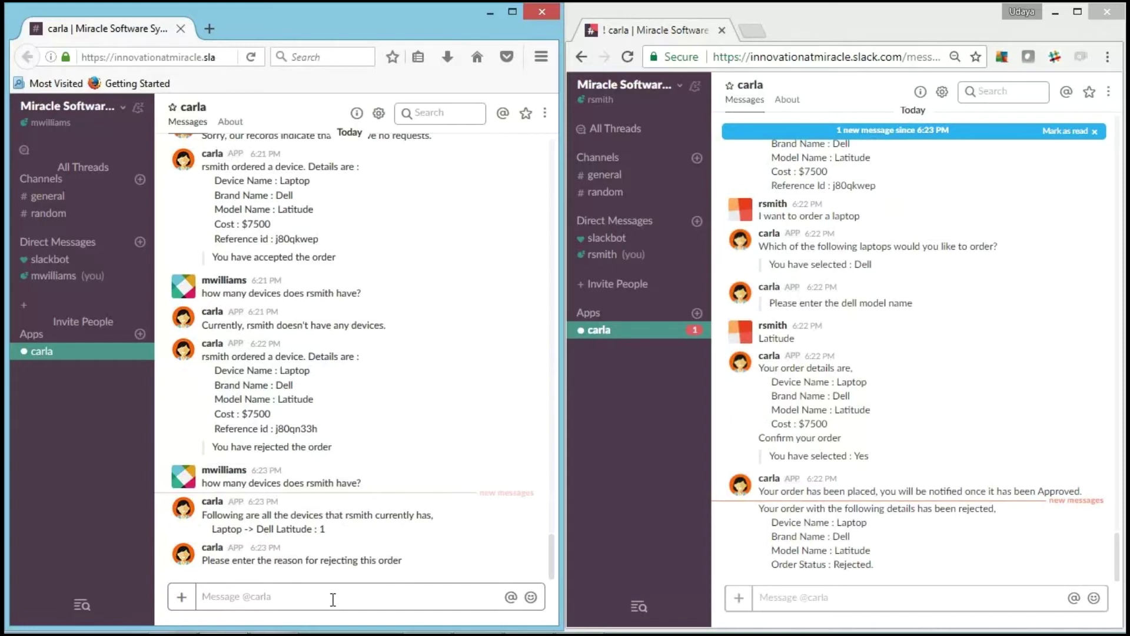
pyautogui.write('Laptop device al')
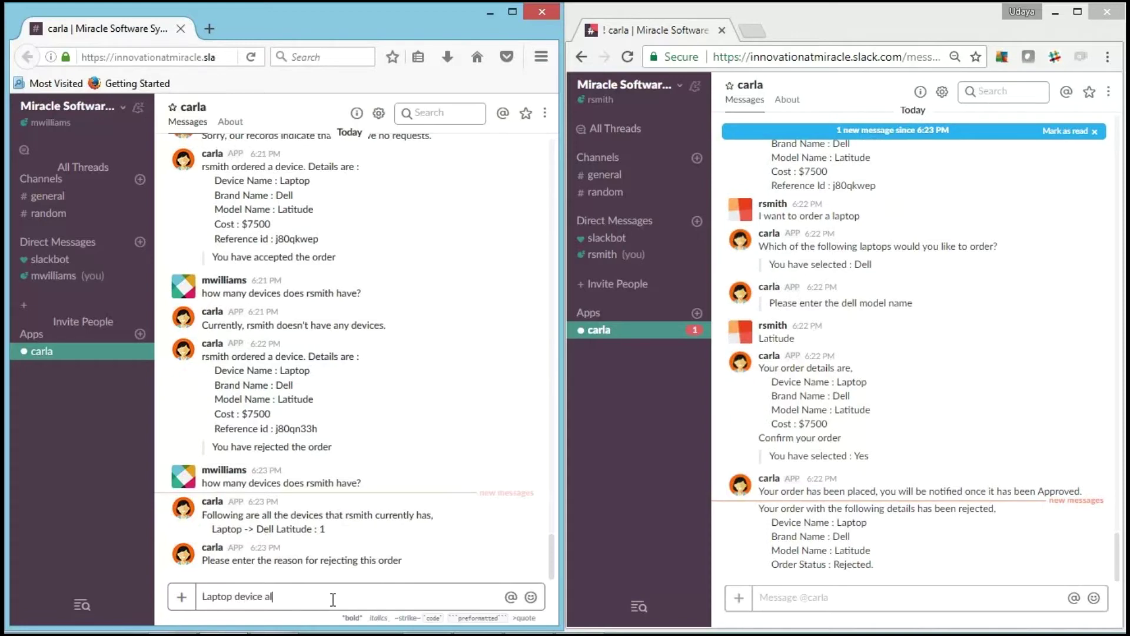
pyautogui.write('ready available with user, ')
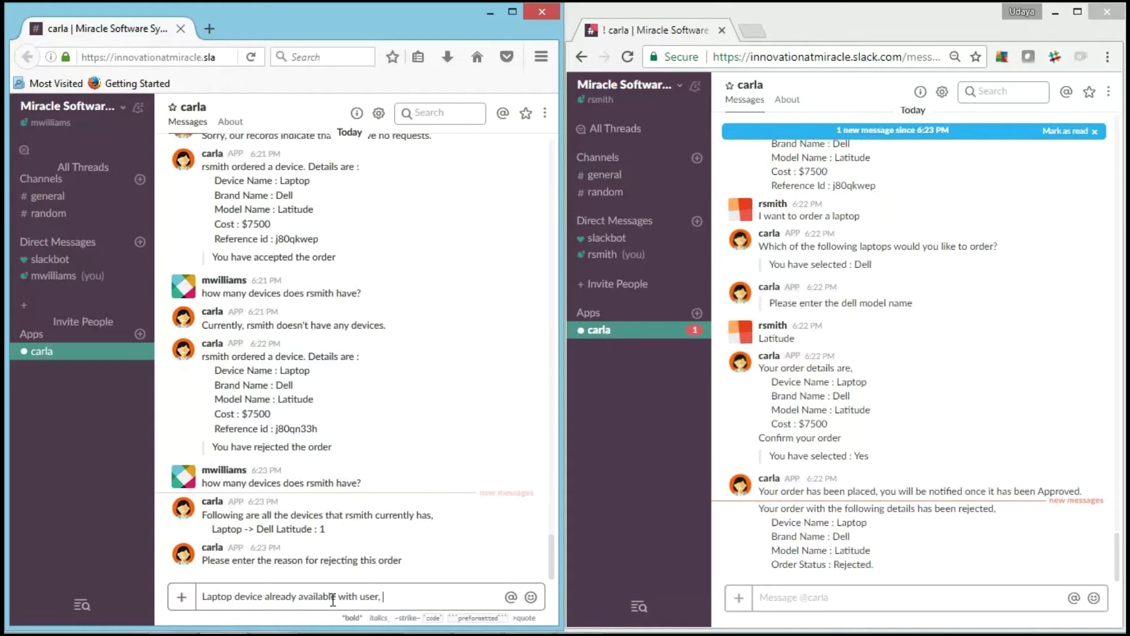
pyautogui.write('so secondary device is re')
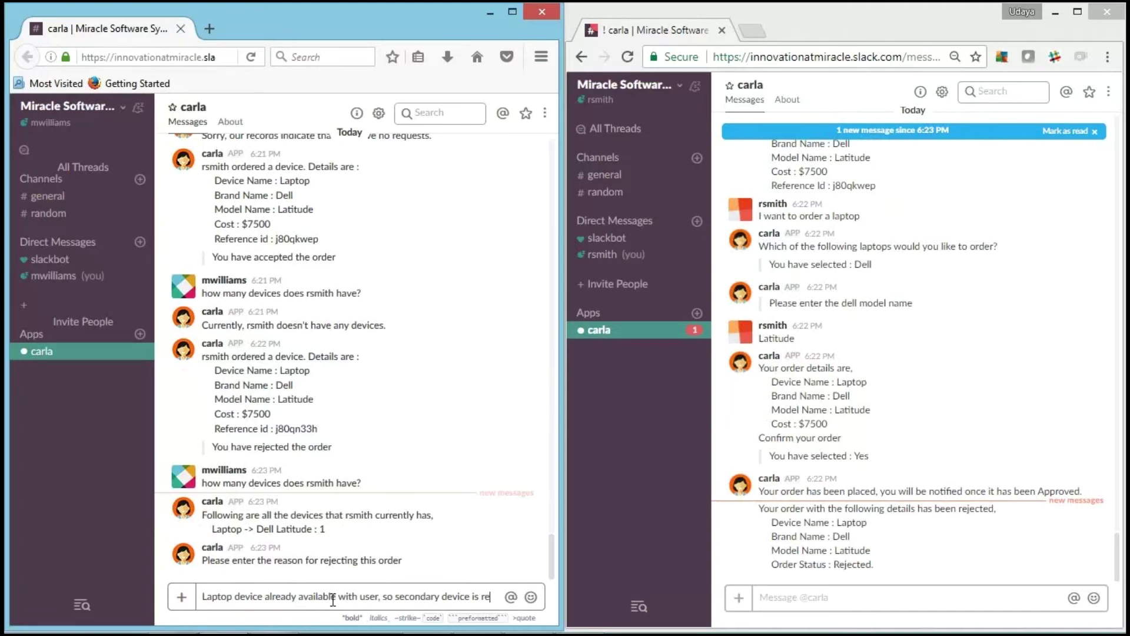
pyautogui.write('jected')
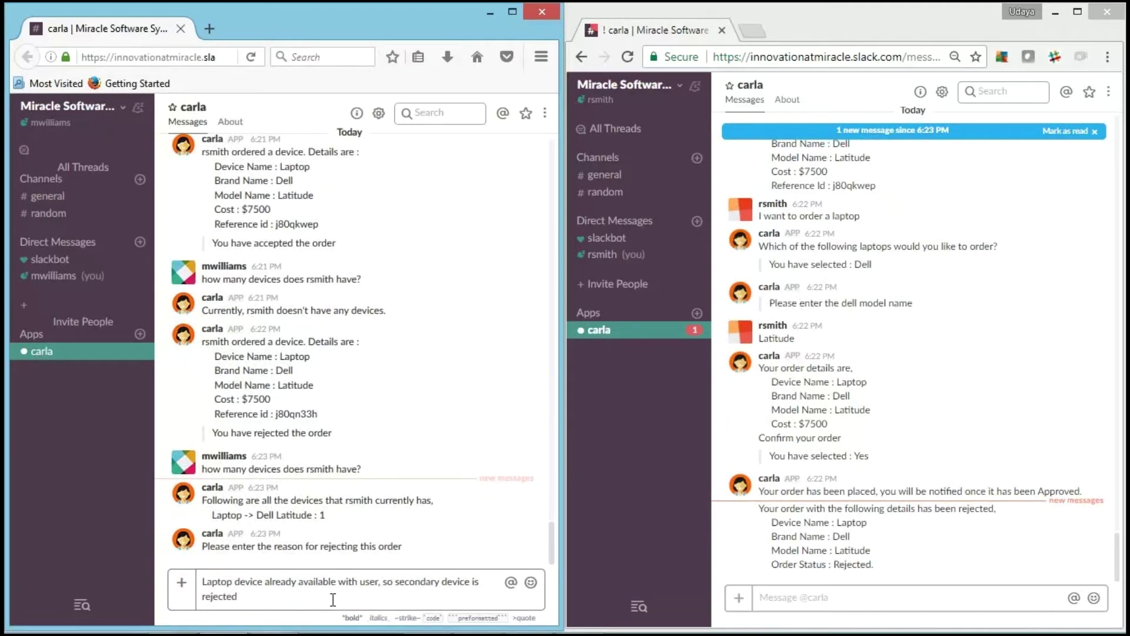
pyautogui.press('Return')
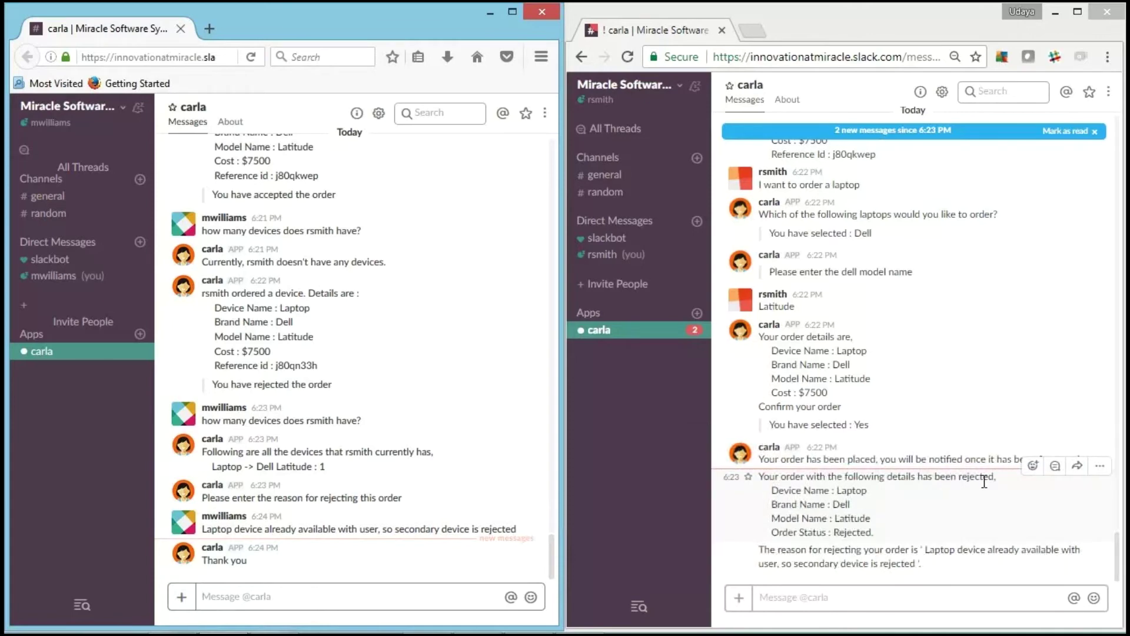
# In the employee's chat, send carla "what can you do" and choose to report a device issue for a Tablet
pyautogui.click(870, 596)
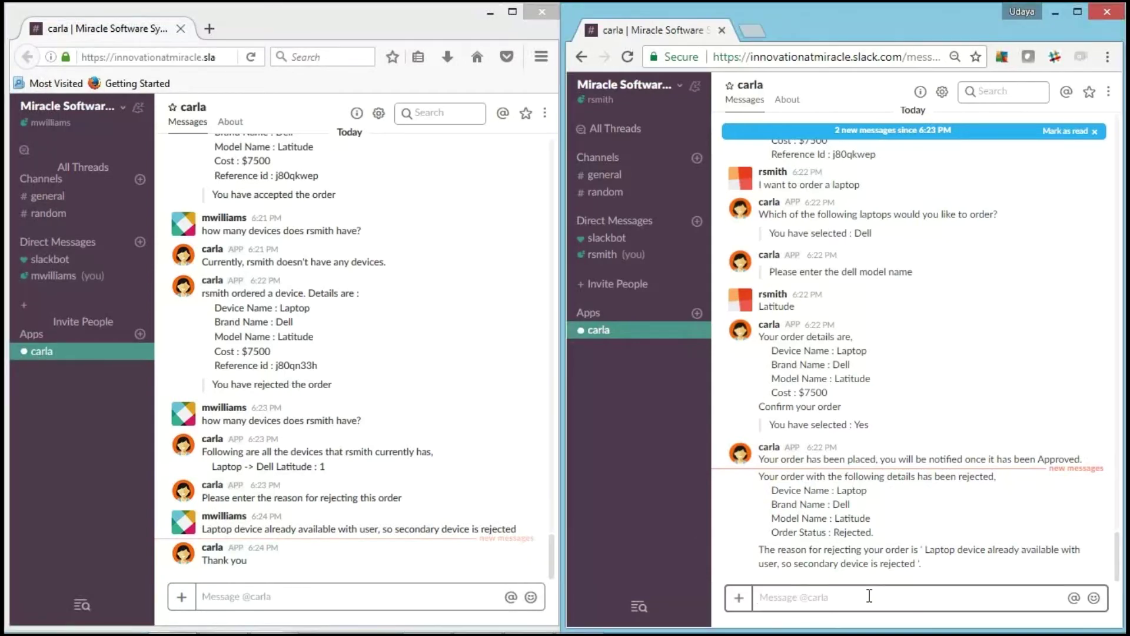
pyautogui.write('what can')
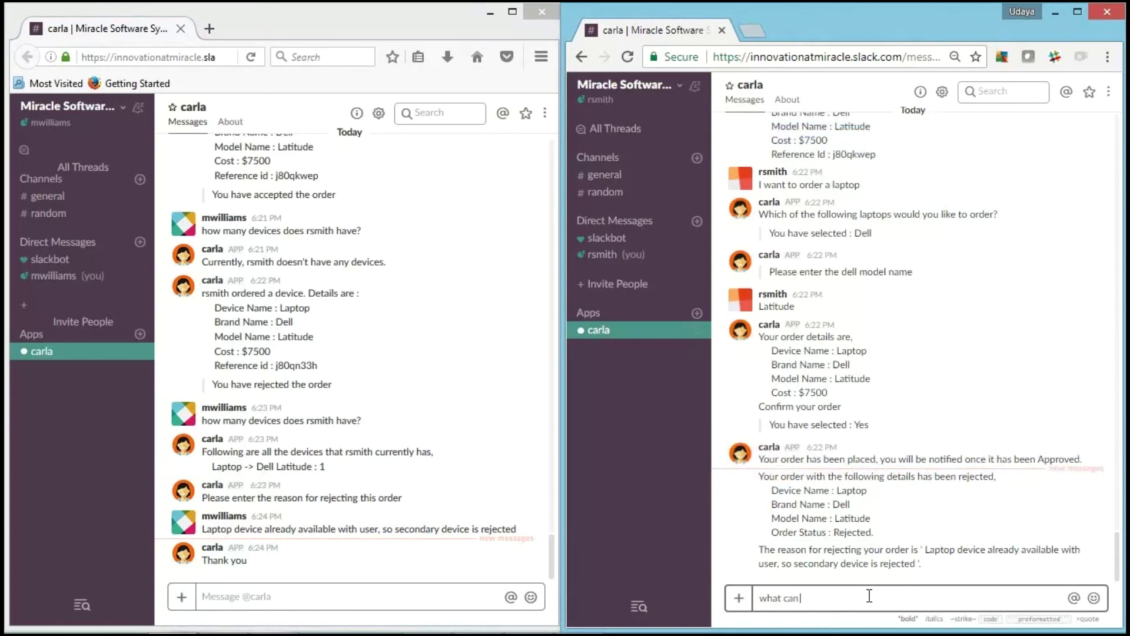
pyautogui.write(' you do')
pyautogui.press('Return')
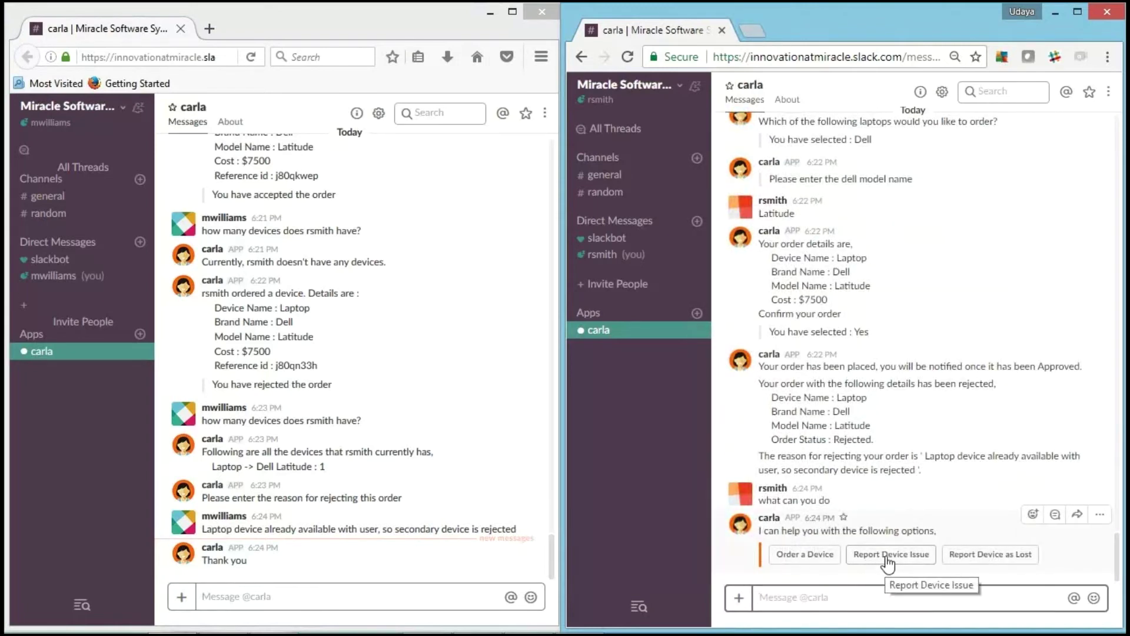
pyautogui.click(886, 558)
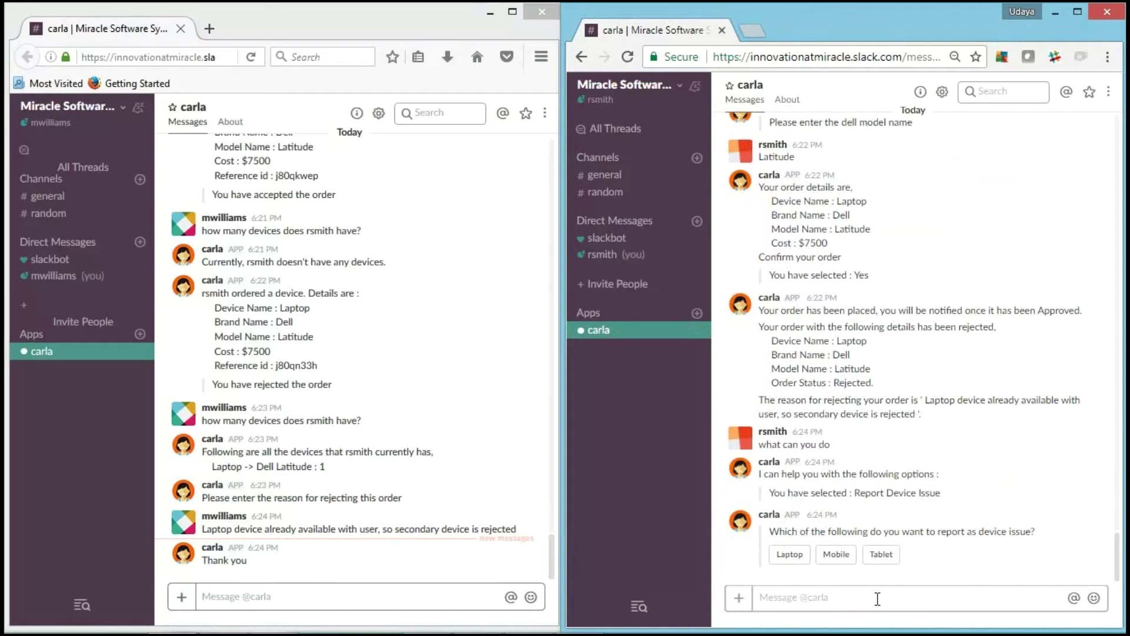
pyautogui.click(877, 555)
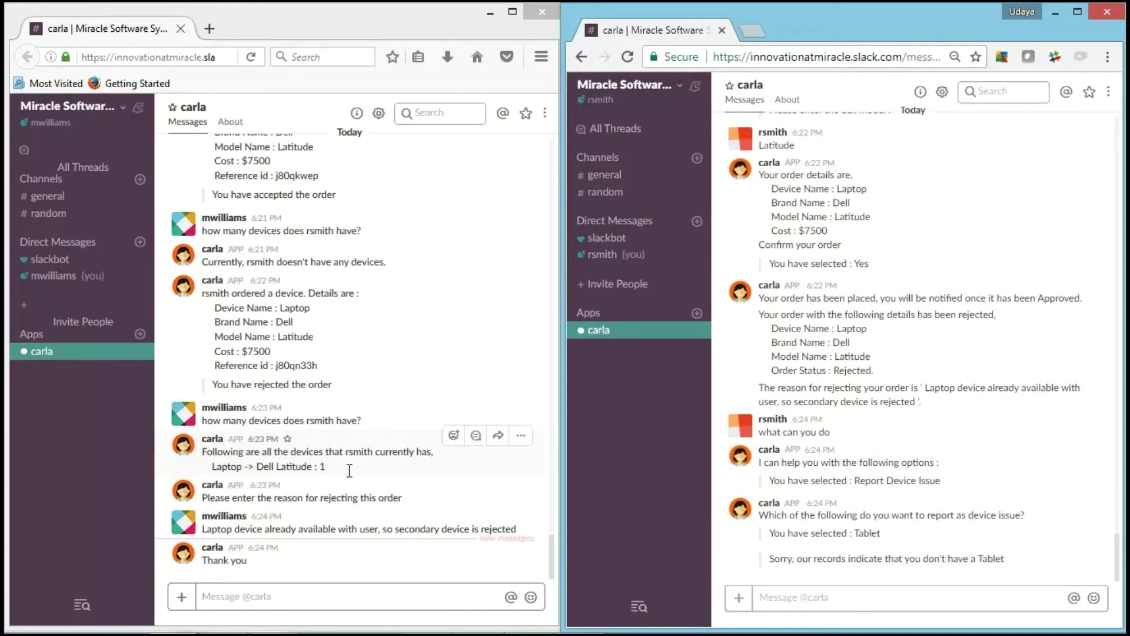
# Highlight the employee's laptop entry in the approver's chat, and send carla "Having issue with device" from the employee's chat
pyautogui.click(307, 465)
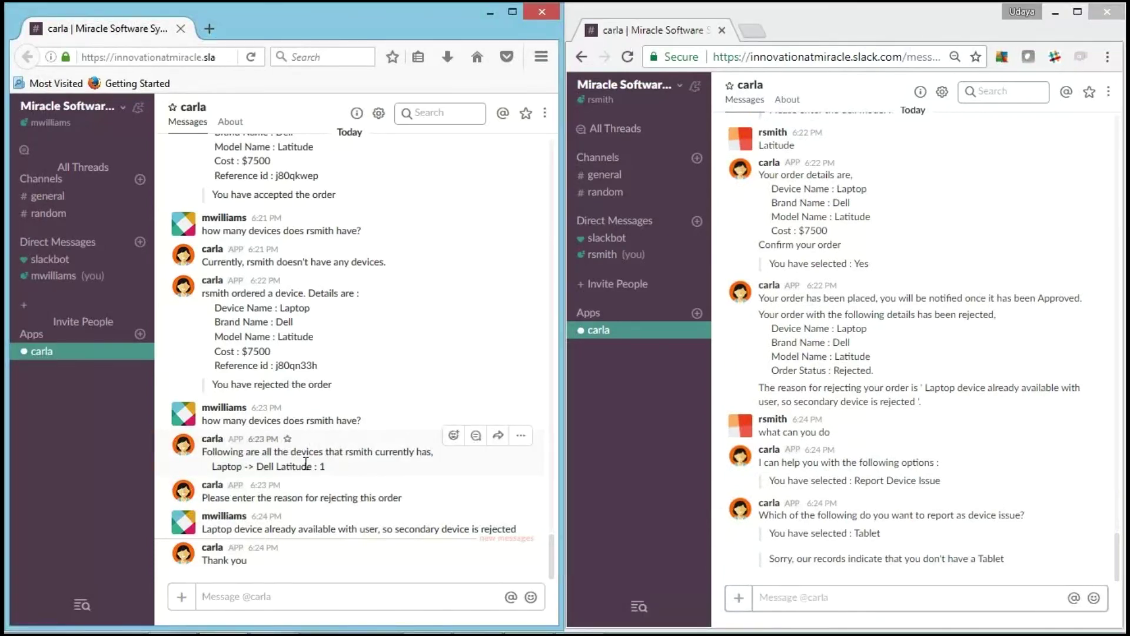
pyautogui.moveTo(332, 467); pyautogui.dragTo(215, 466)
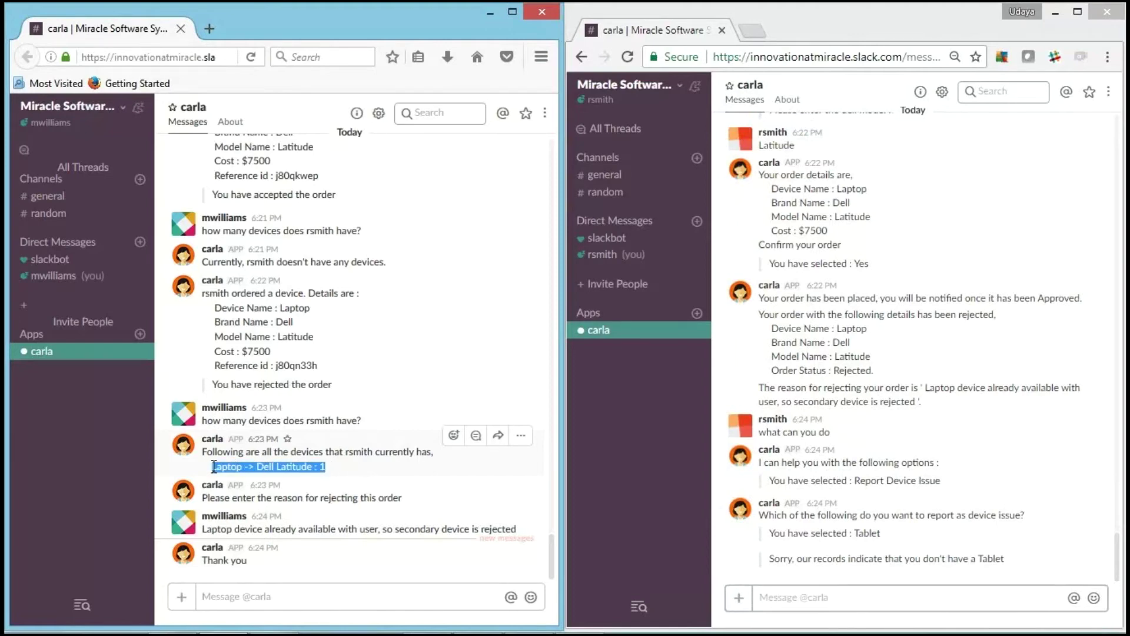
pyautogui.click(866, 597)
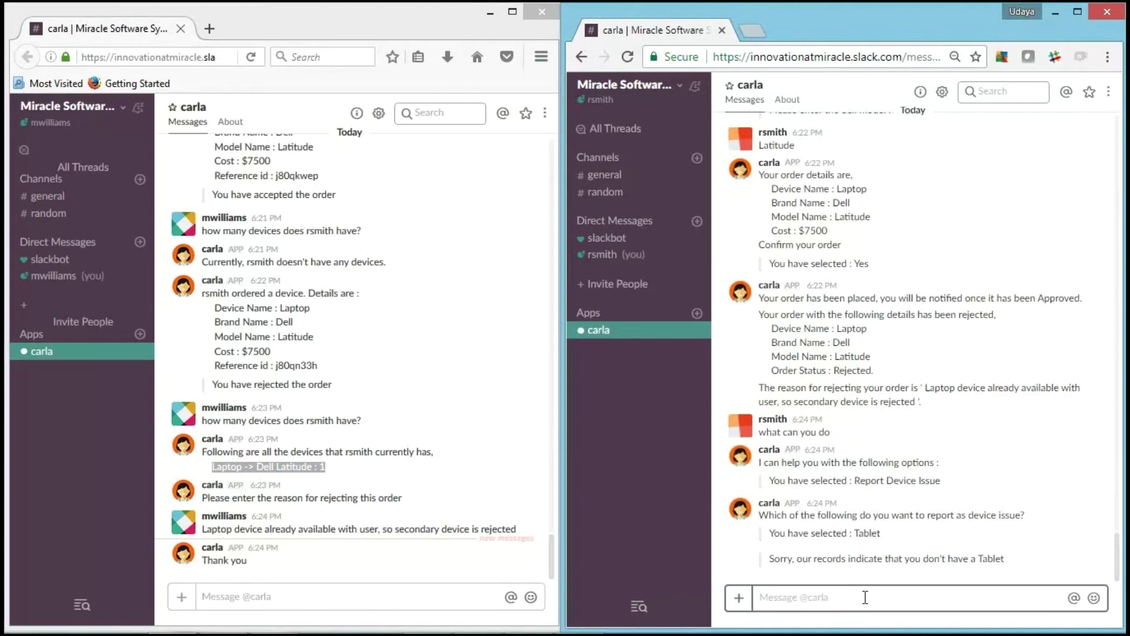
pyautogui.write('Having')
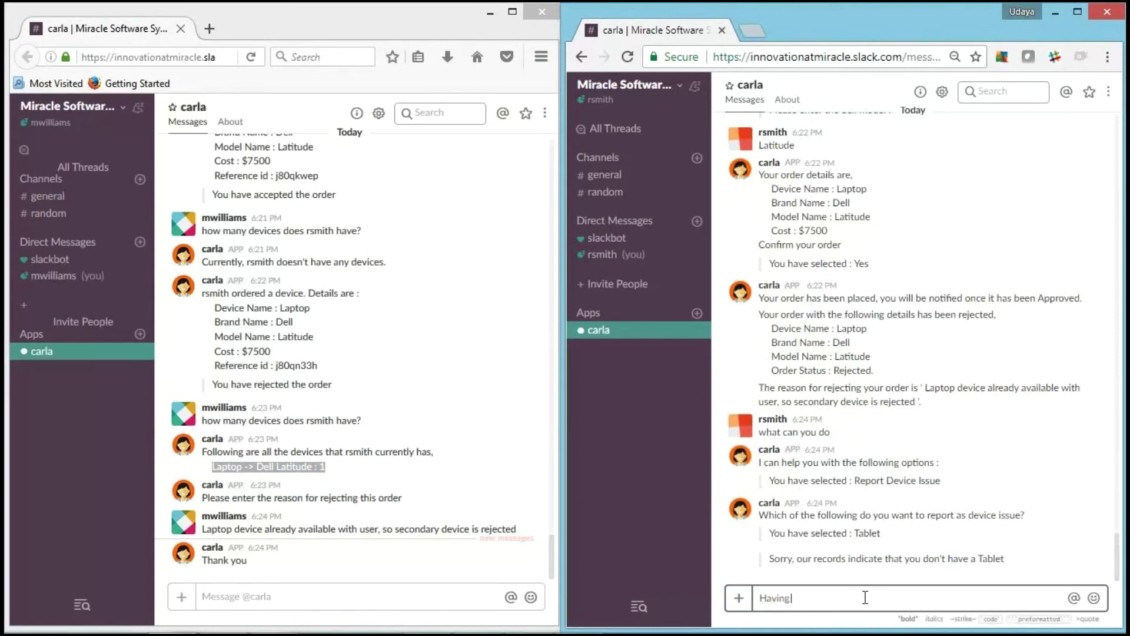
pyautogui.write(' issue with devid')
pyautogui.press('BackSpace')
pyautogui.write('ce')
pyautogui.press('Return')
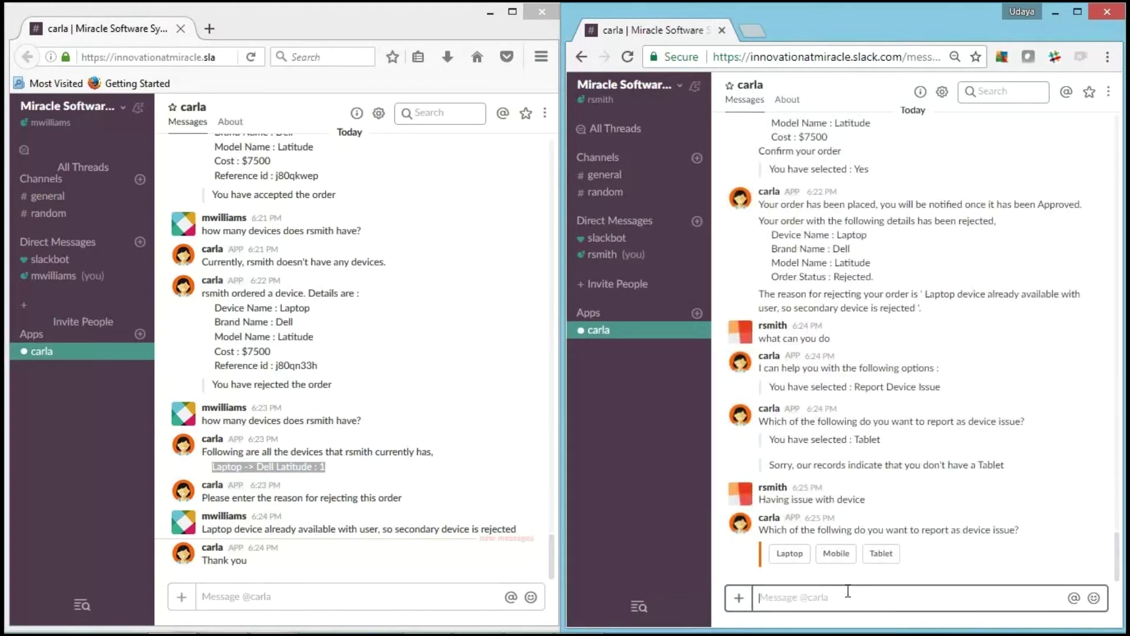
# Report a Hardware issue for the Dell Latitude laptop, describing it as "facing issue with speakers"
pyautogui.click(785, 554)
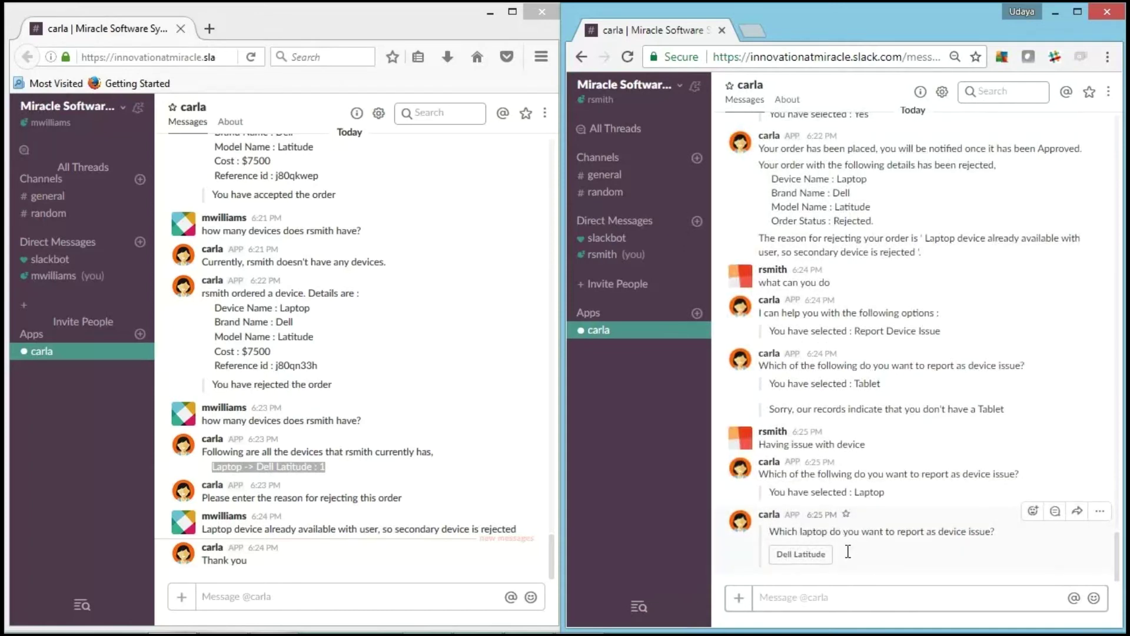
pyautogui.click(809, 556)
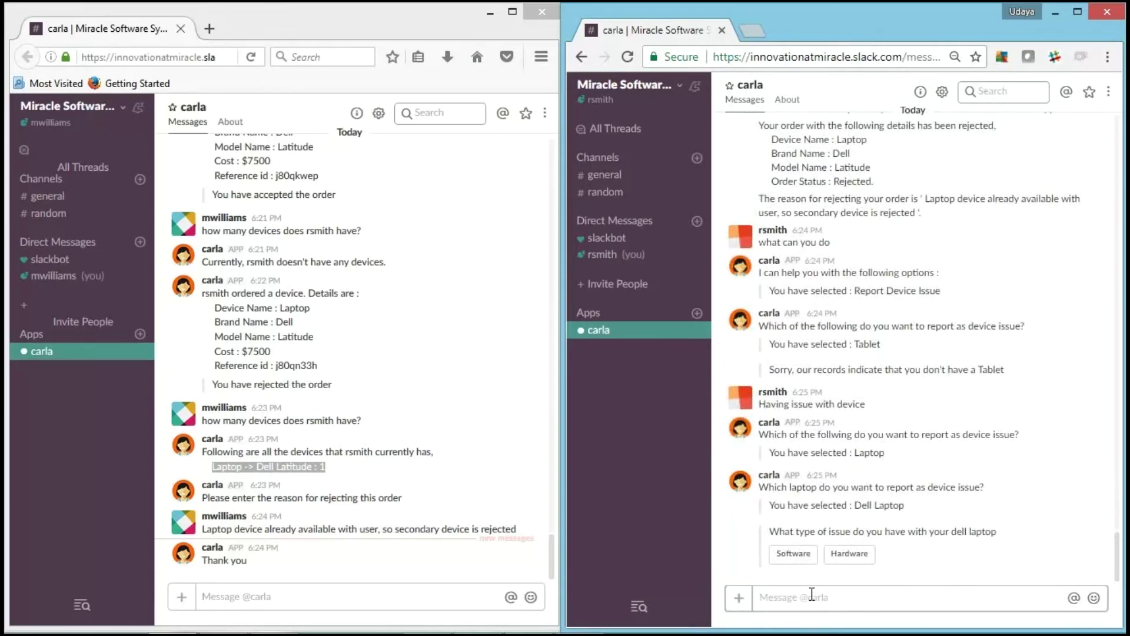
pyautogui.click(850, 554)
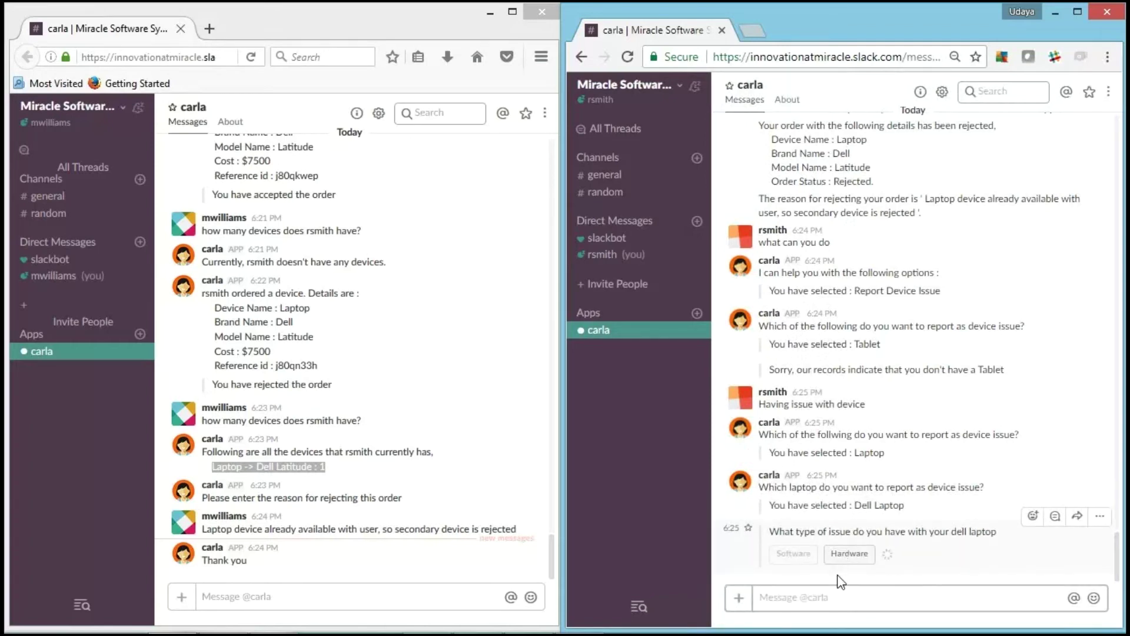
pyautogui.click(818, 603)
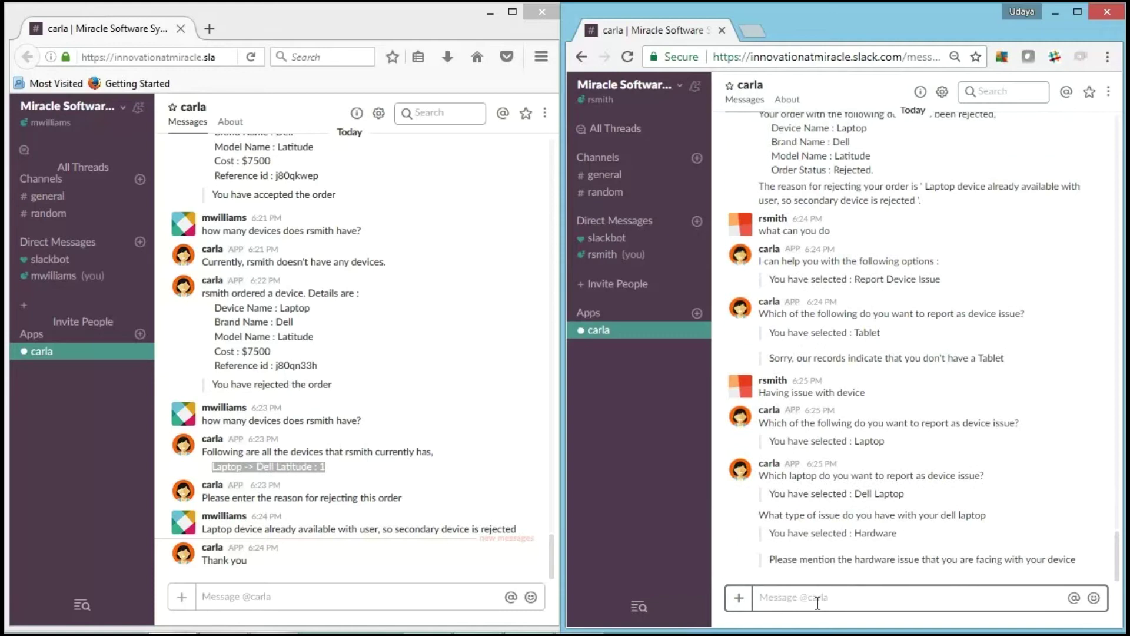
pyautogui.write('facing')
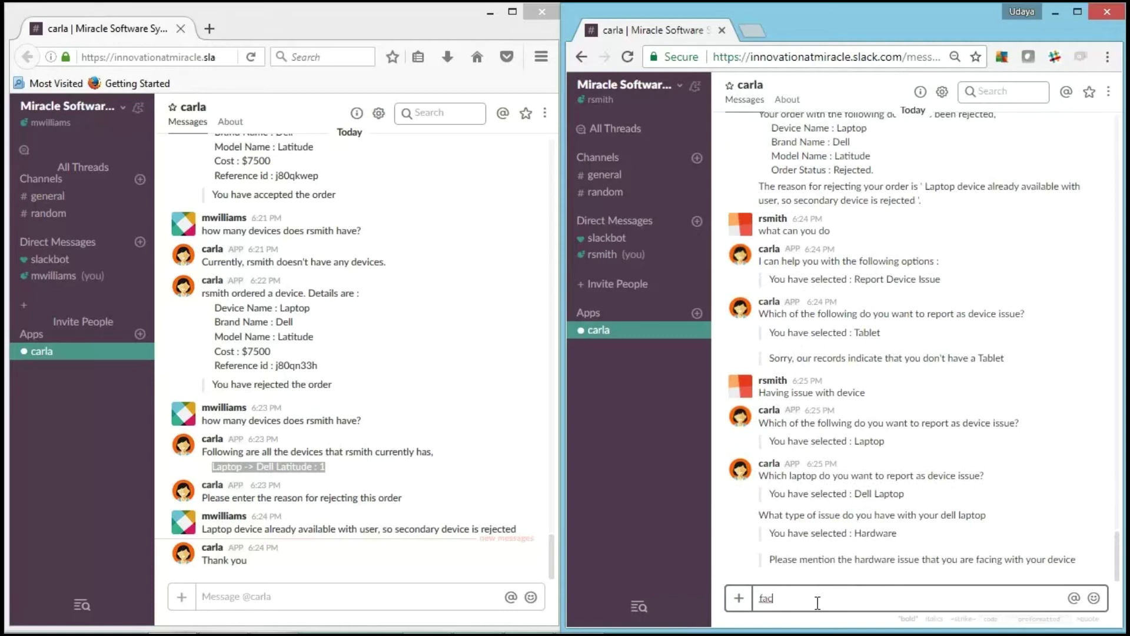
pyautogui.write(' is')
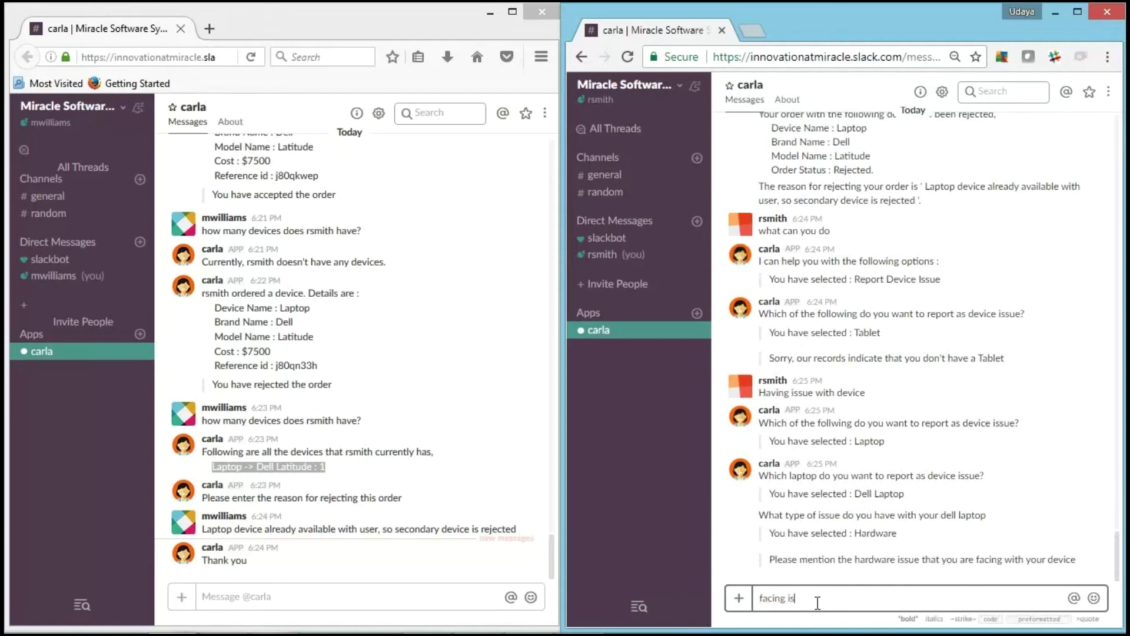
pyautogui.write('sue with speakers')
pyautogui.press('Return')
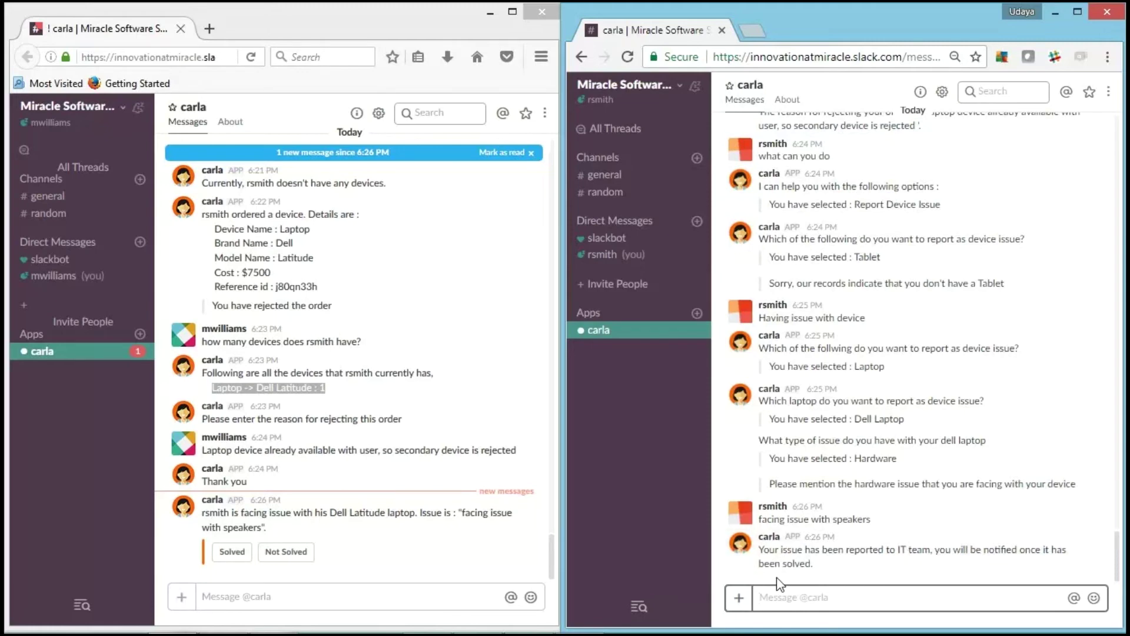
# In the approver's chat, mark the employee's reported speaker issue as Solved
pyautogui.click(404, 596)
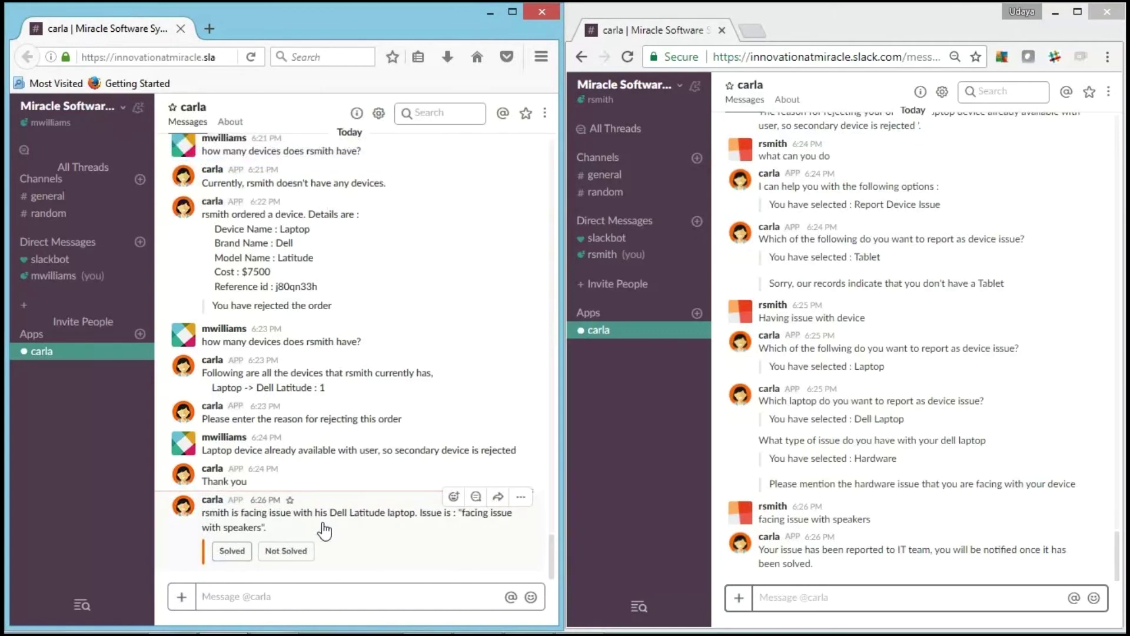
pyautogui.click(235, 552)
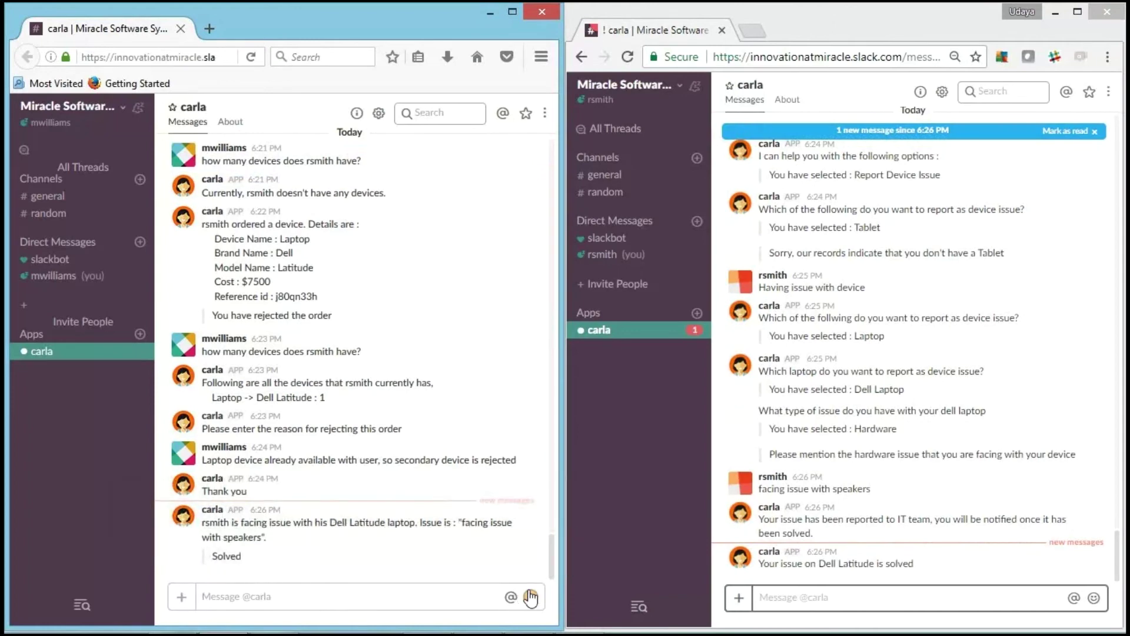
# In the employee's chat, ask carla "what can you do" again and choose Report Device as Lost
pyautogui.click(799, 601)
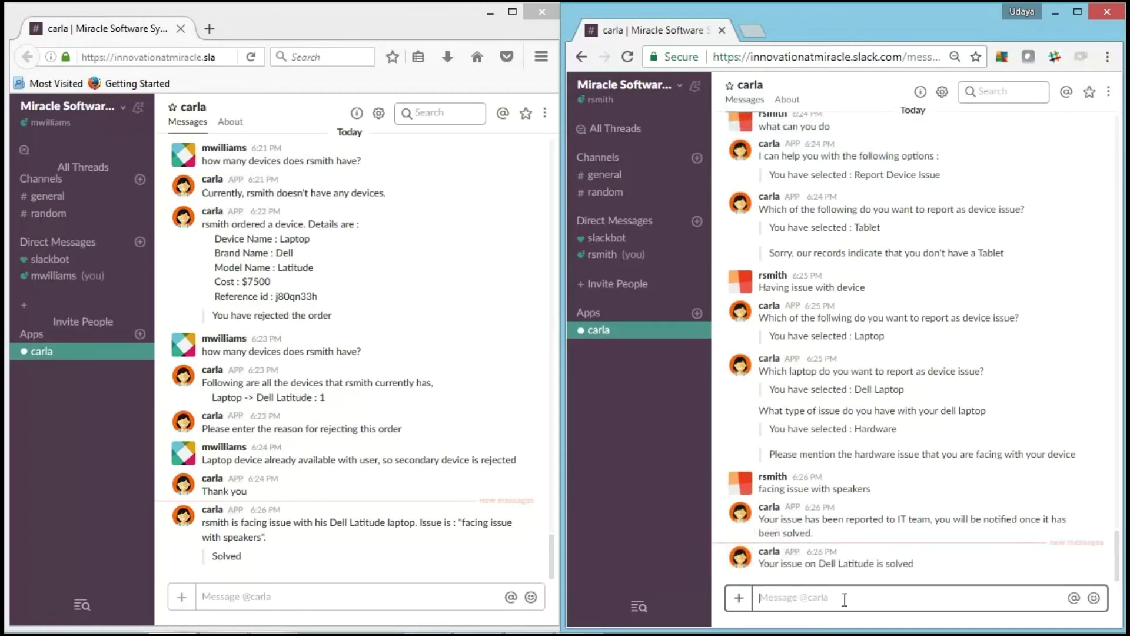
pyautogui.write('wha')
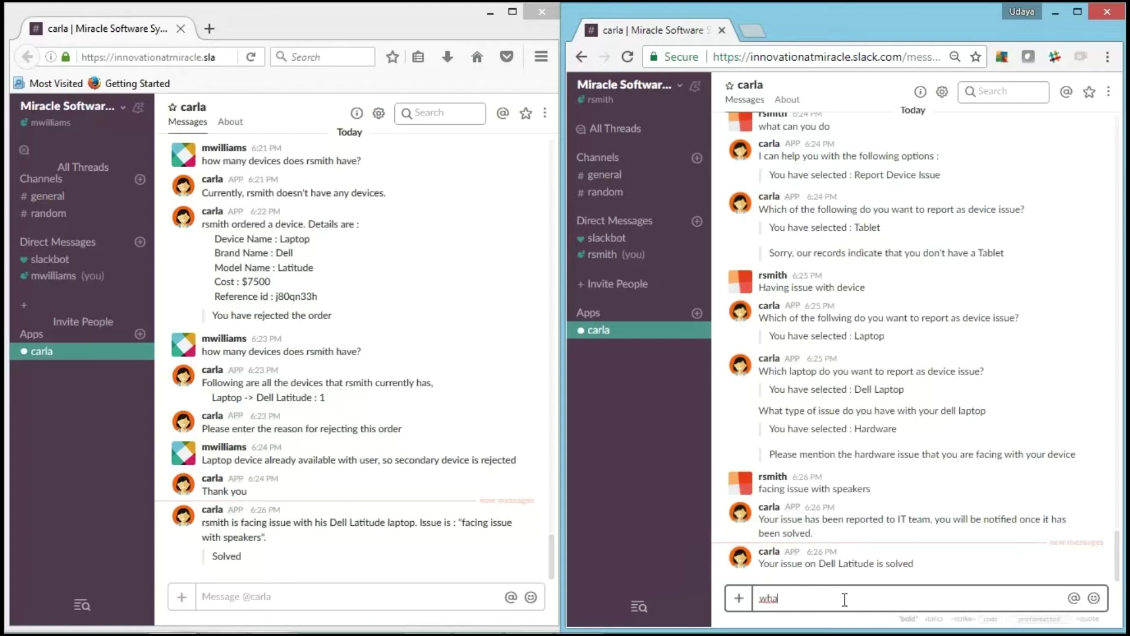
pyautogui.write('t can you do')
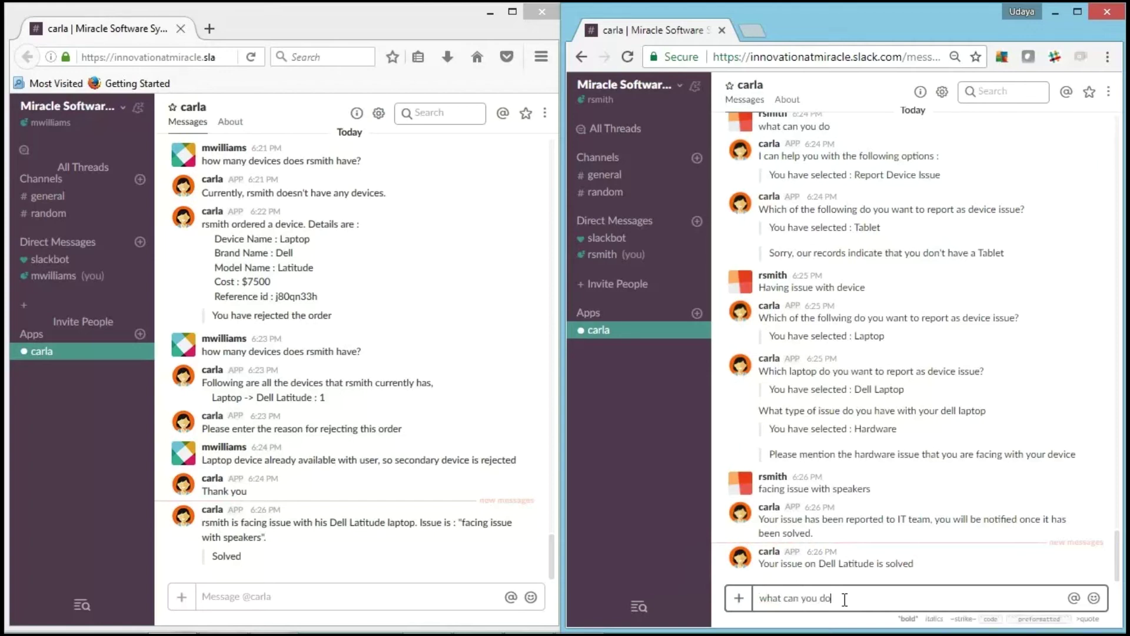
pyautogui.press('Return')
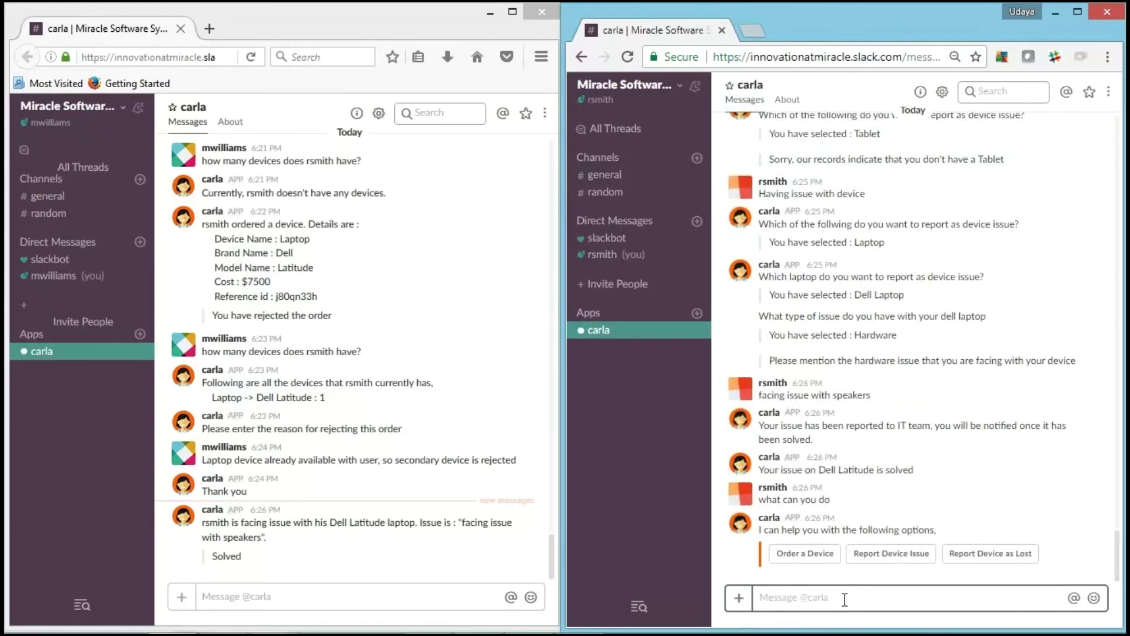
pyautogui.click(977, 557)
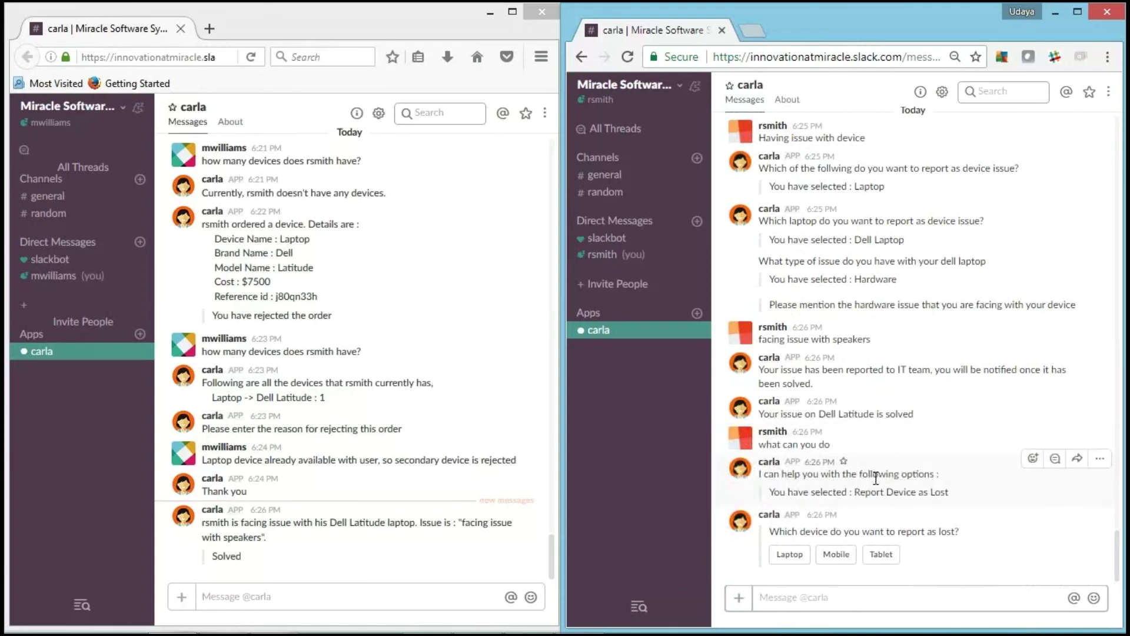
# Choose Tablet as the device to report as lost in the employee's chat
pyautogui.click(882, 555)
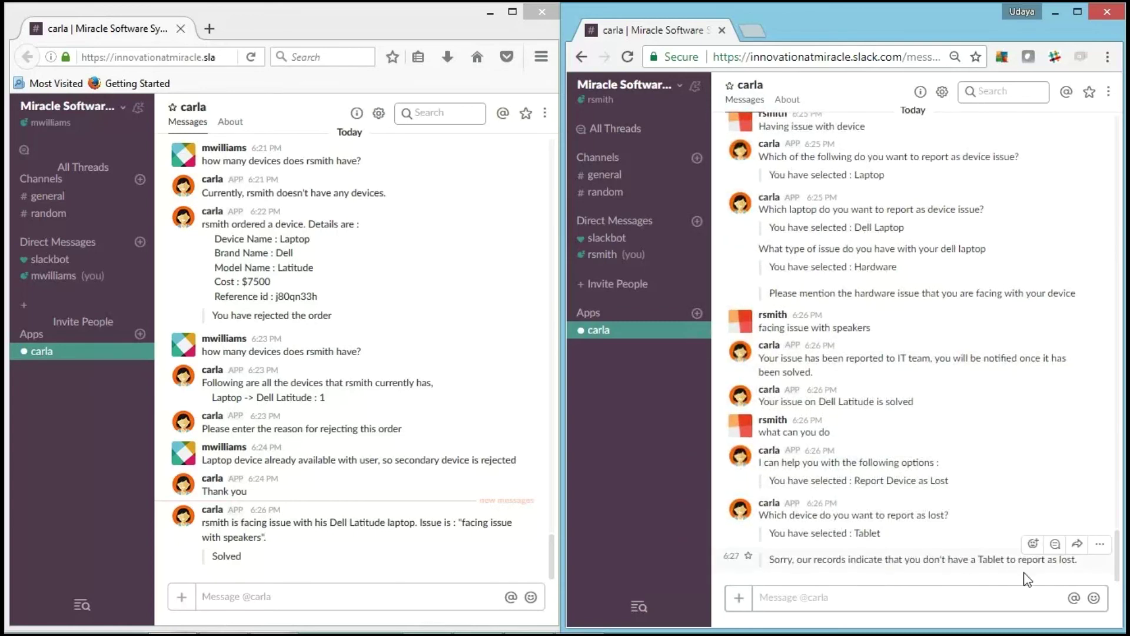
# Send carla "I want to report device as lost" from the employee's chat and report the Dell Latitude laptop as lost
pyautogui.click(994, 598)
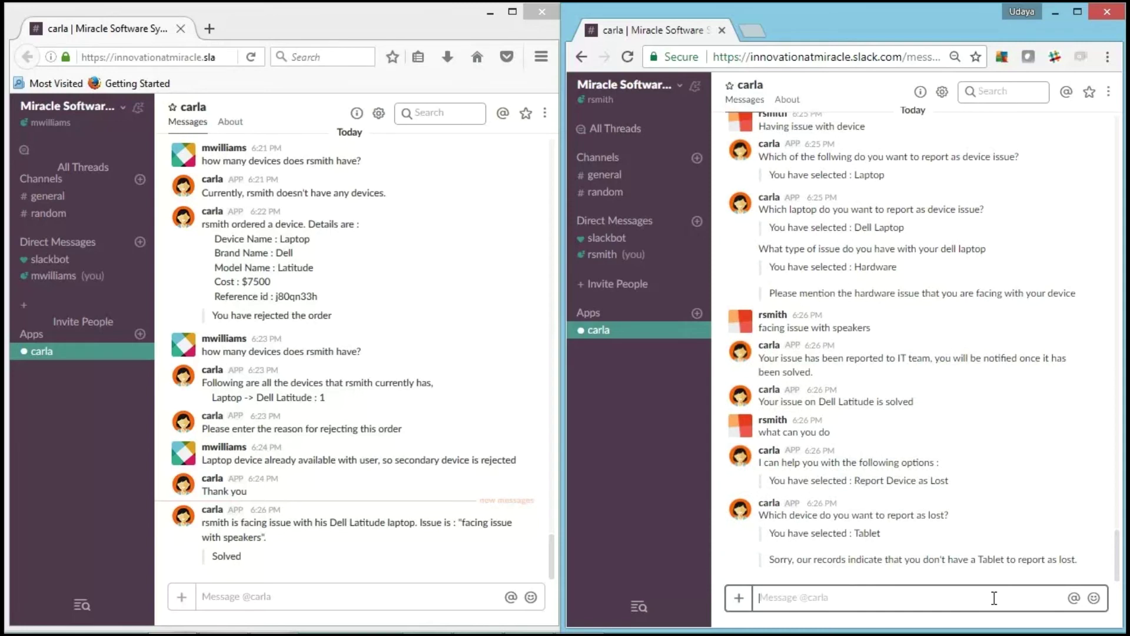
pyautogui.write('I wa')
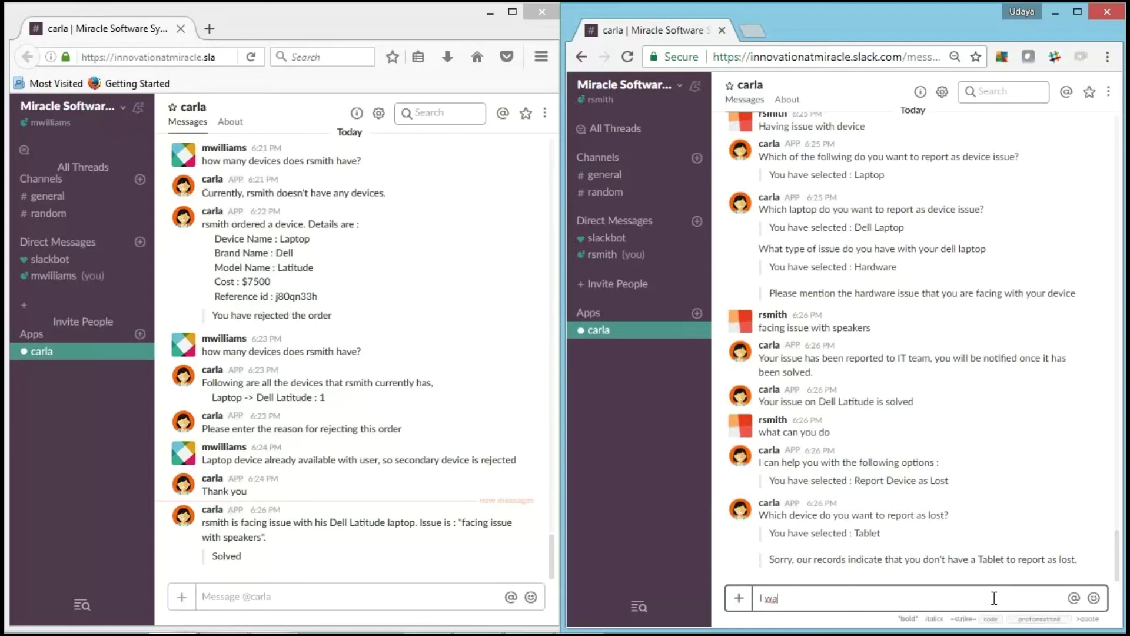
pyautogui.write('nt to report device as lost')
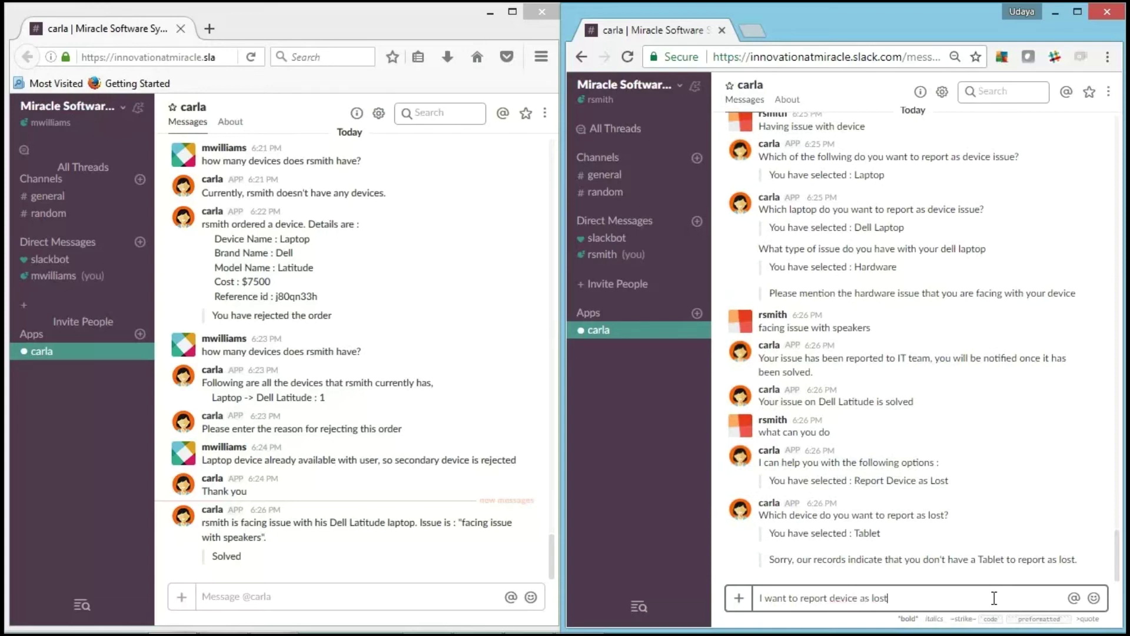
pyautogui.press('Return')
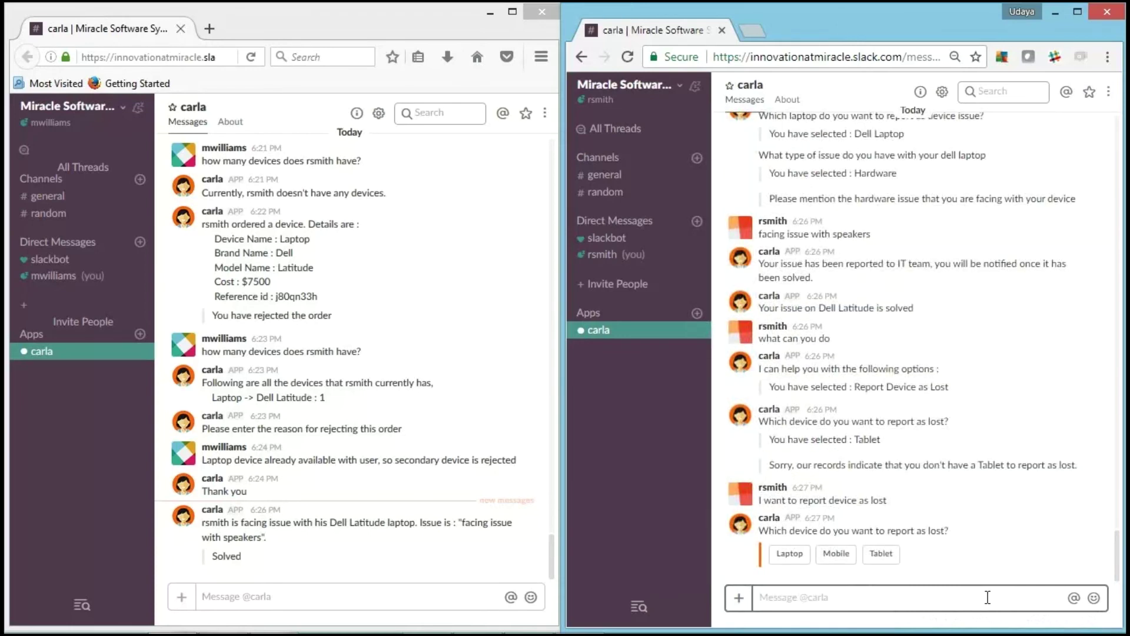
pyautogui.click(791, 555)
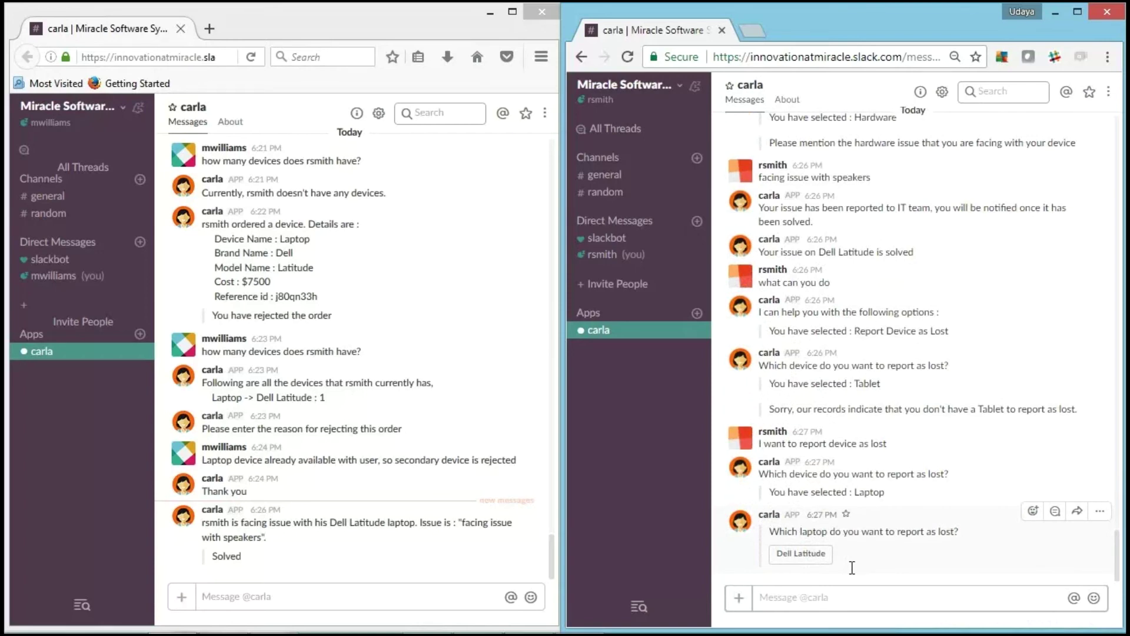
pyautogui.click(800, 554)
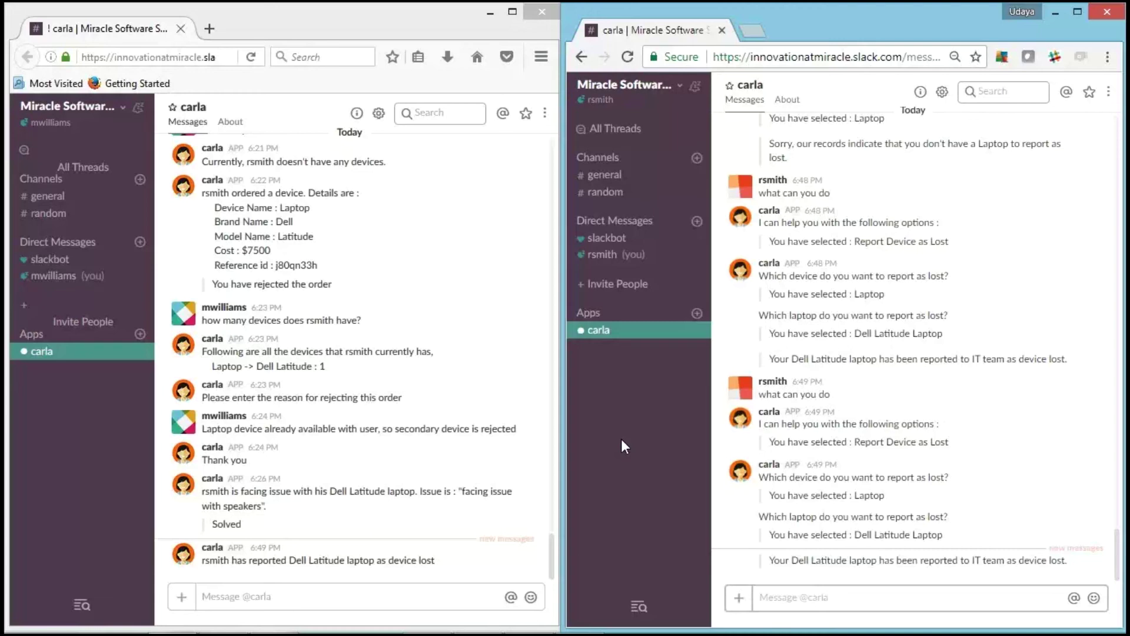
# Send carla "I want to know status of my device with referenceId" followed by the order's reference ID
pyautogui.click(830, 603)
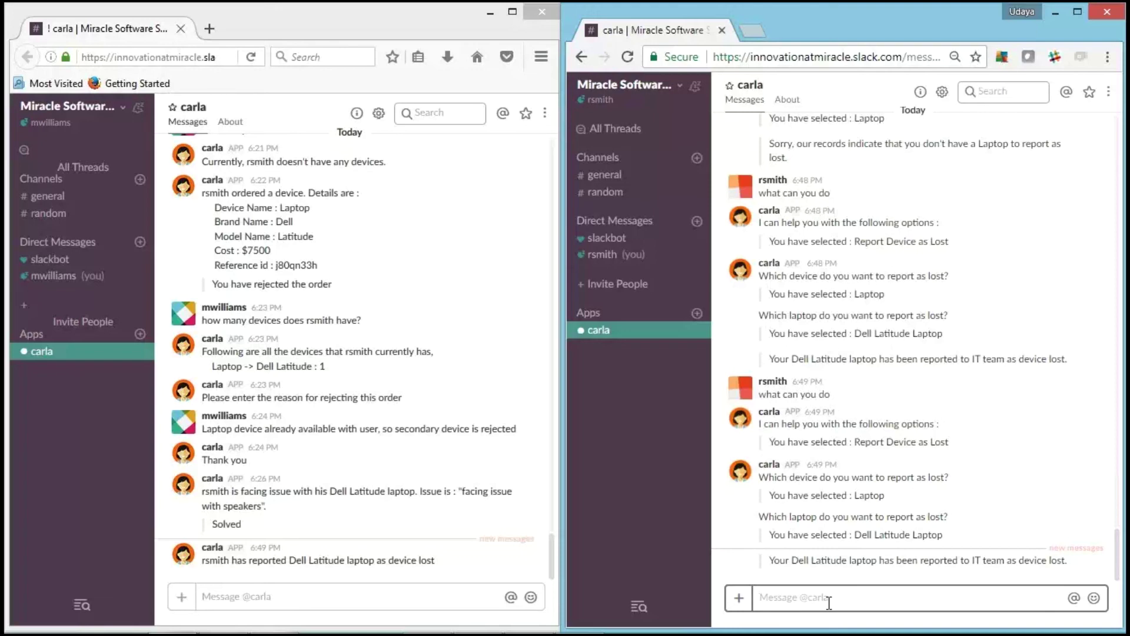
pyautogui.write('I want')
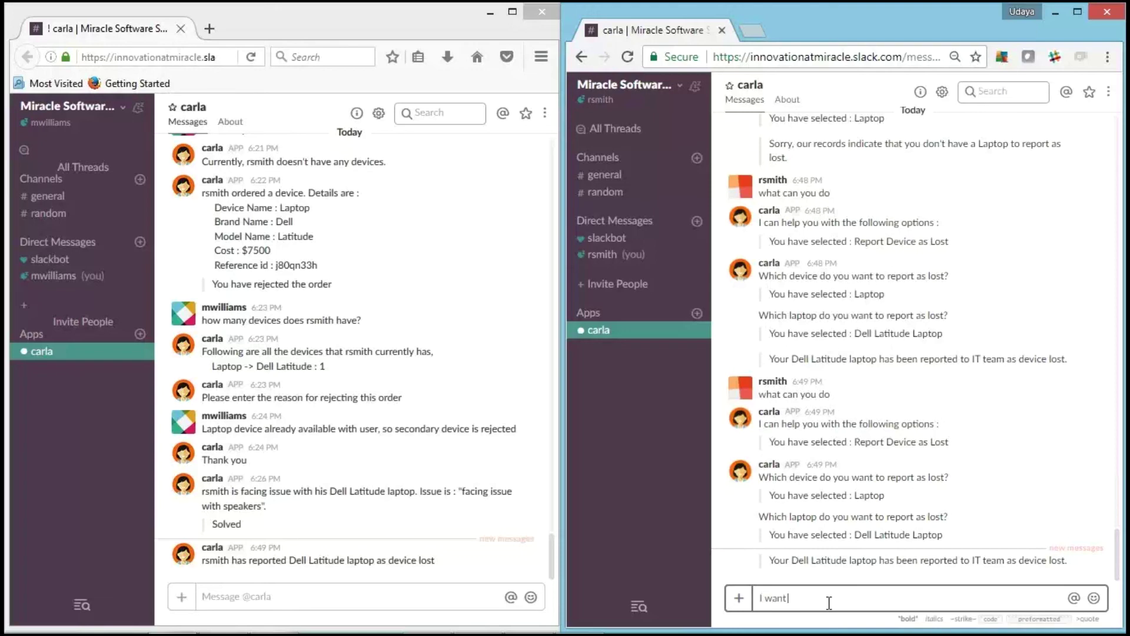
pyautogui.write(' to know status of my device with refe')
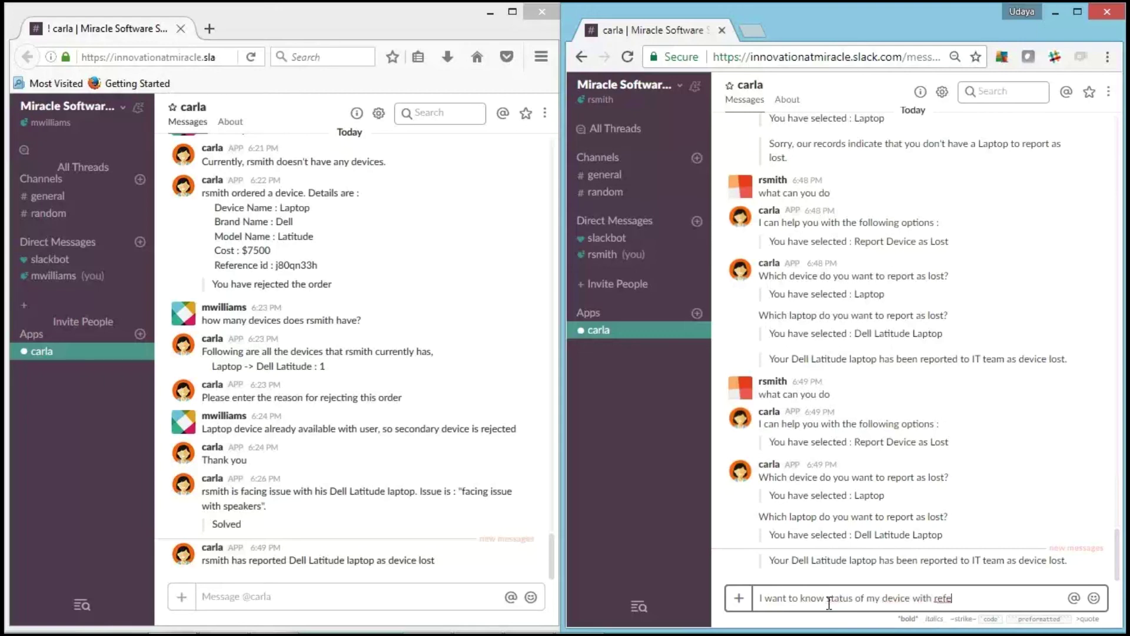
pyautogui.write('renceId j80qkwep')
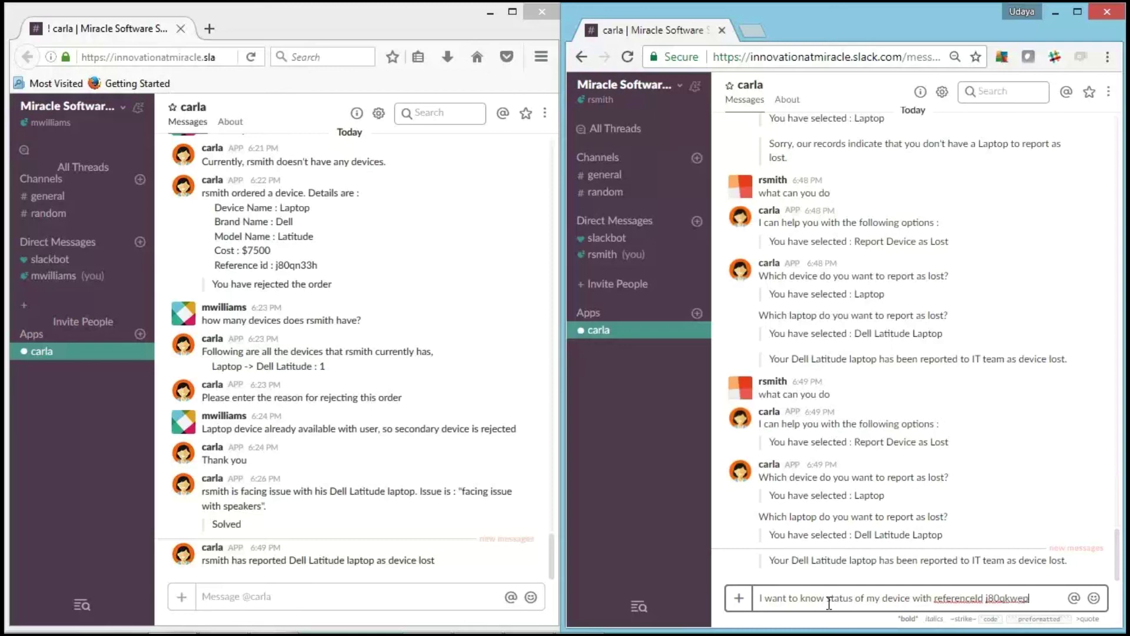
pyautogui.press('Return')
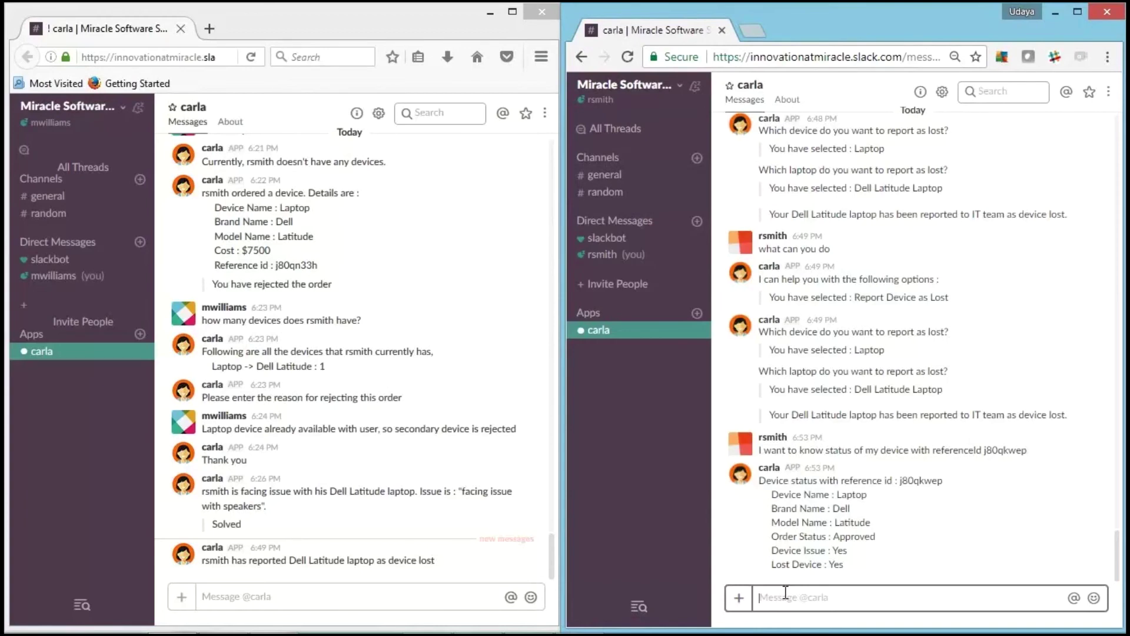
# From the employee's chat, ask carla how many devices another named employee has
pyautogui.write('how many device')
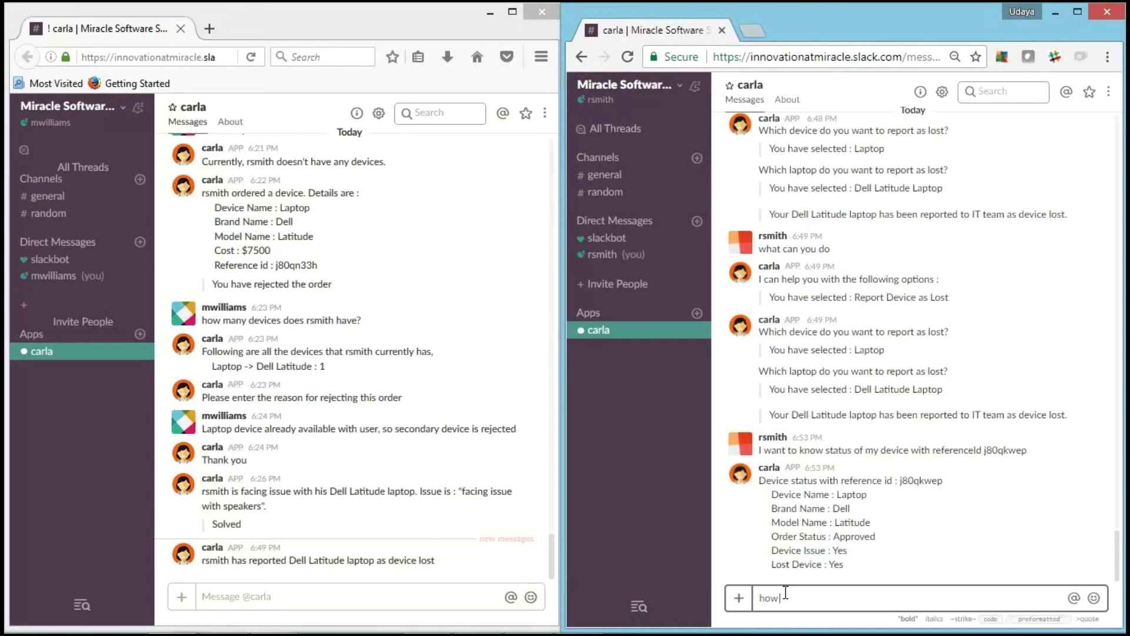
pyautogui.write('s does JAmes have?')
pyautogui.press('Return')
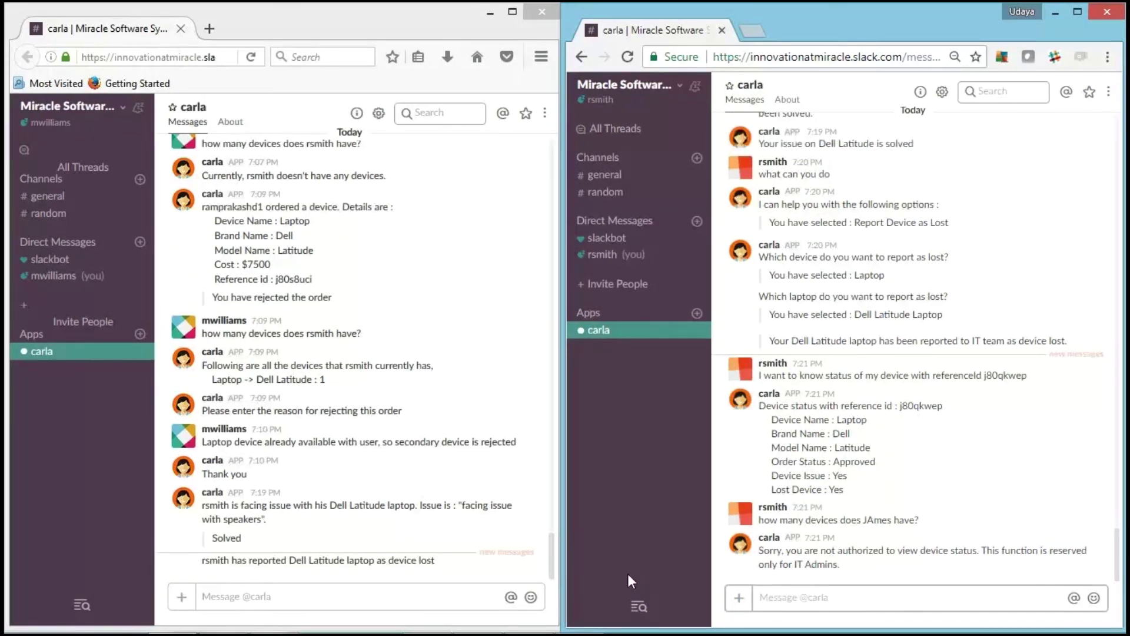
# In the approver's chat, send carla the question "who are all having Dell Latitude"
pyautogui.click(428, 594)
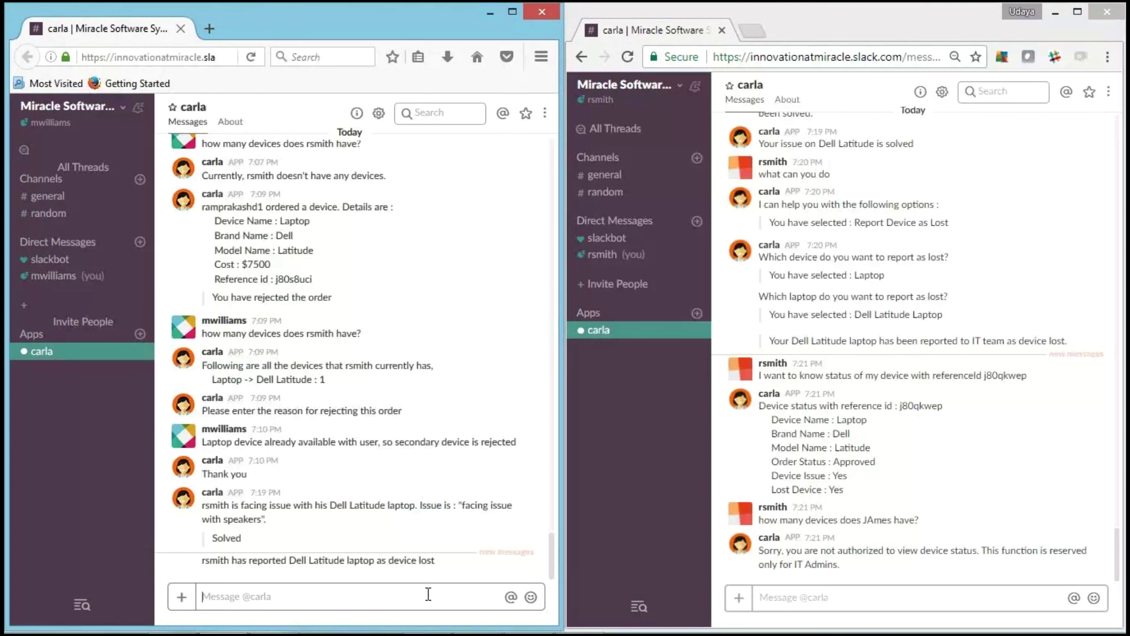
pyautogui.write('who are')
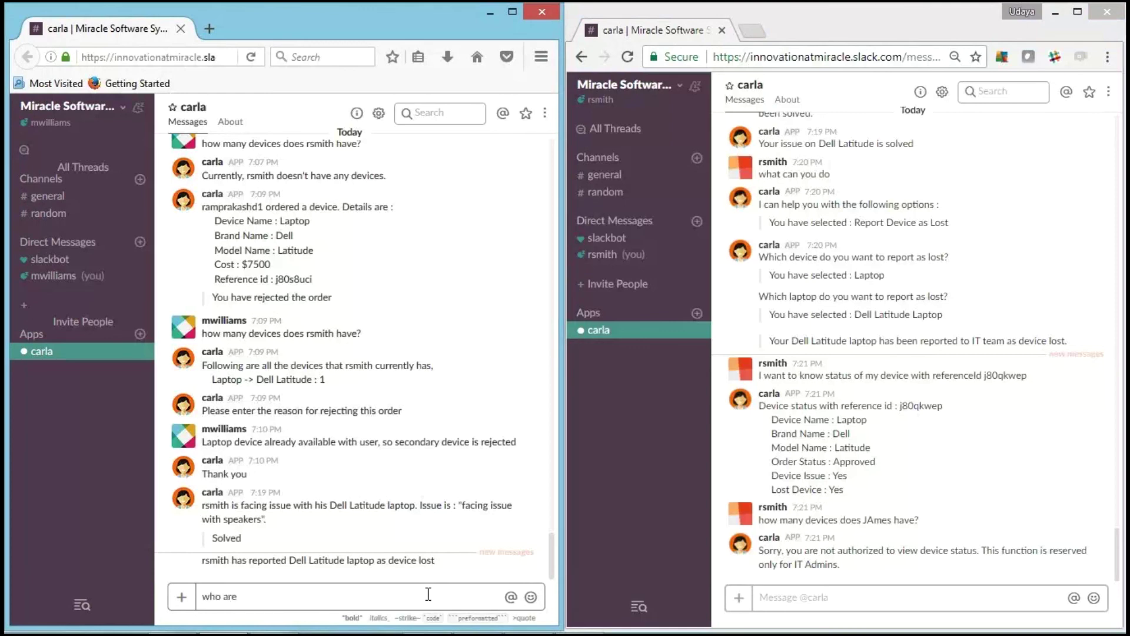
pyautogui.write(' all having Dell Latitude')
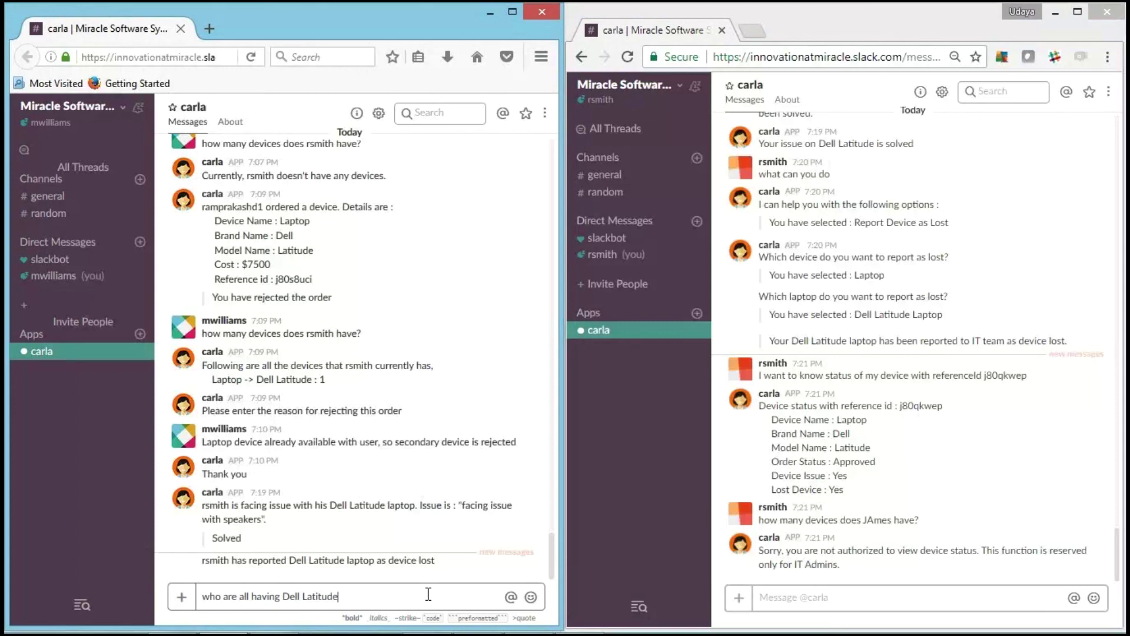
pyautogui.press('Return')
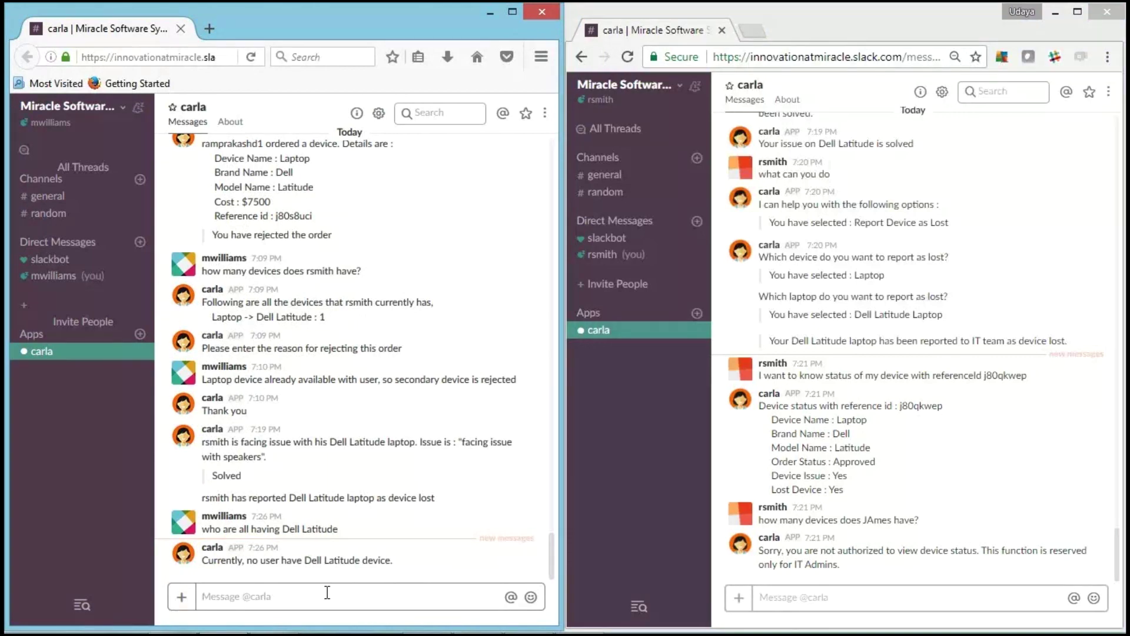
# From the approver's chat, ask carla whether the employee who reported the lost laptop has a Dell Latitude
pyautogui.write('Does r')
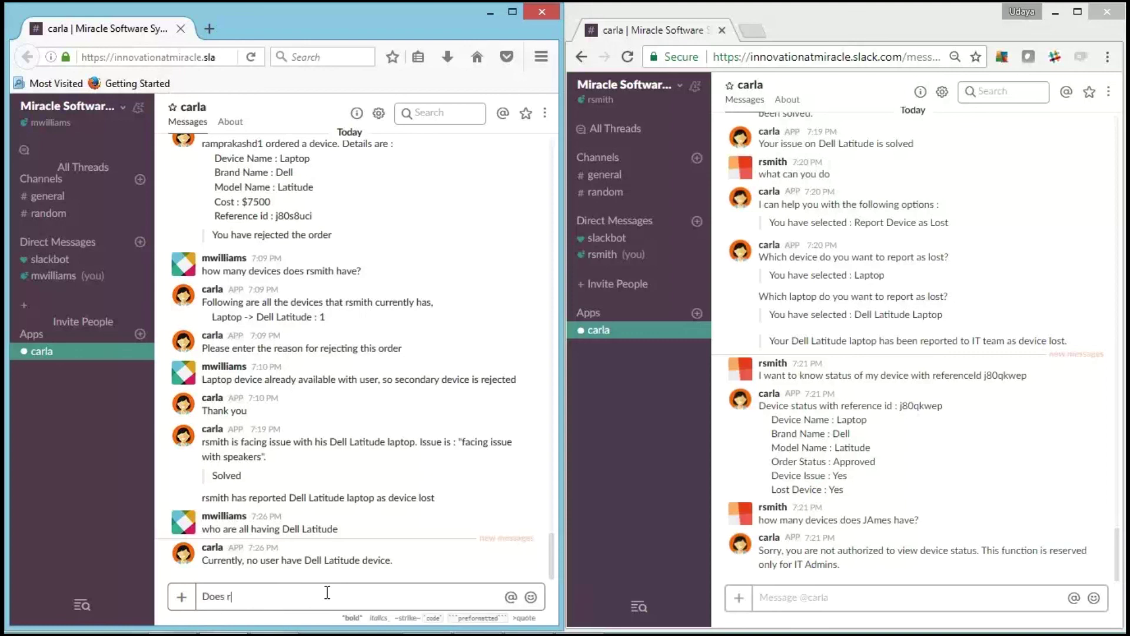
pyautogui.write('smith have Dell Latitude')
pyautogui.press('Return')
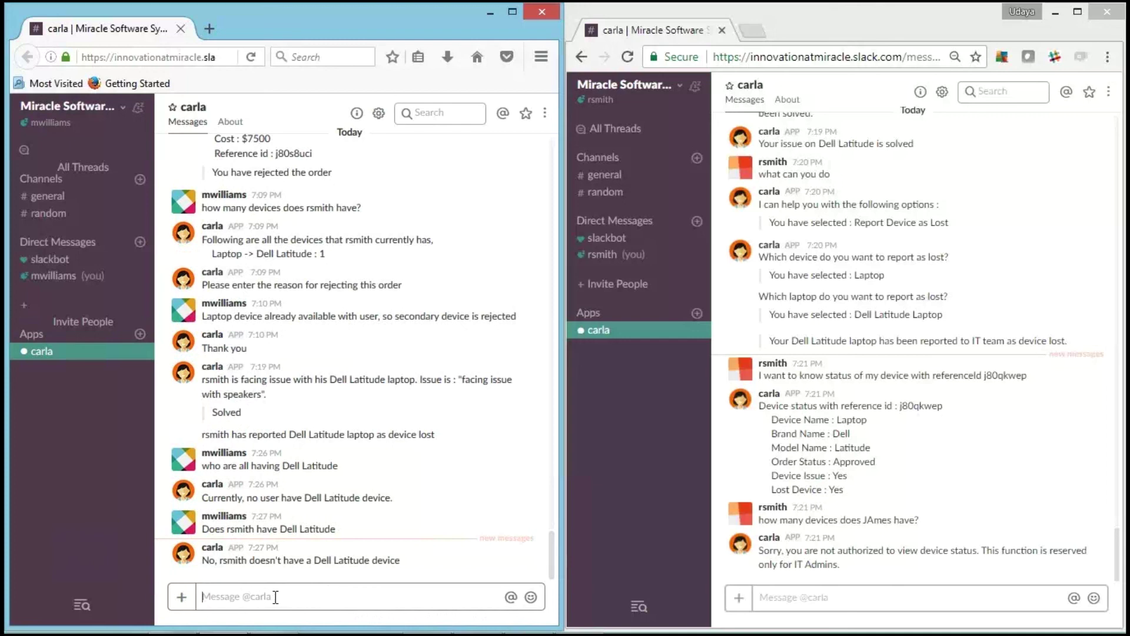
# Send carla "Are there any requests from user?" from the approver's chat
pyautogui.write('Are there')
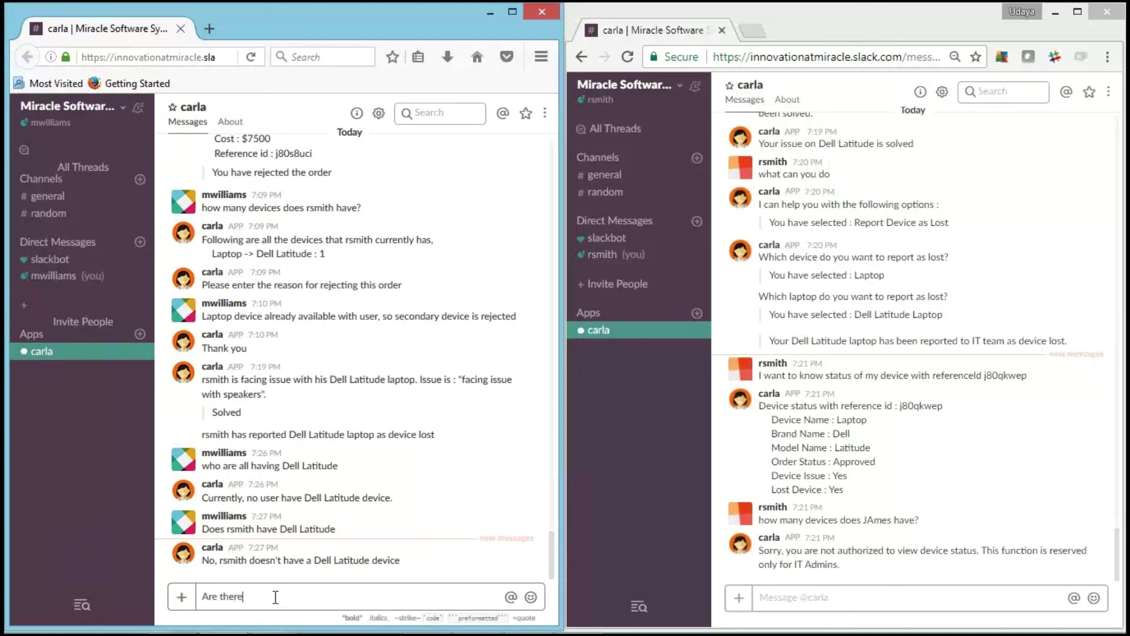
pyautogui.write(' any requests from user?')
pyautogui.press('Return')
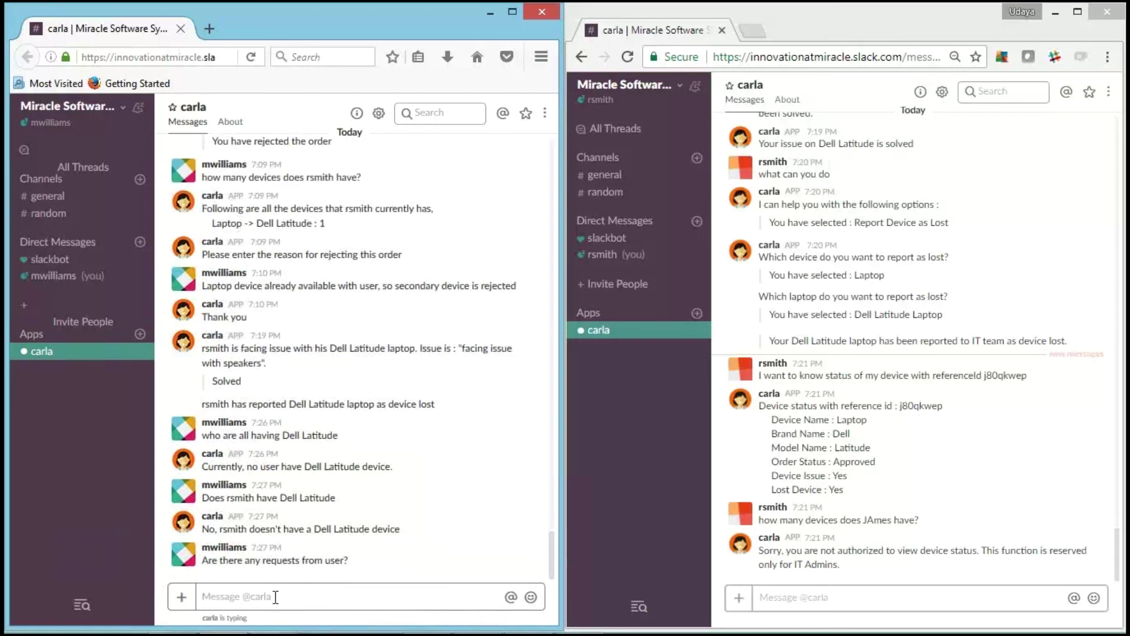